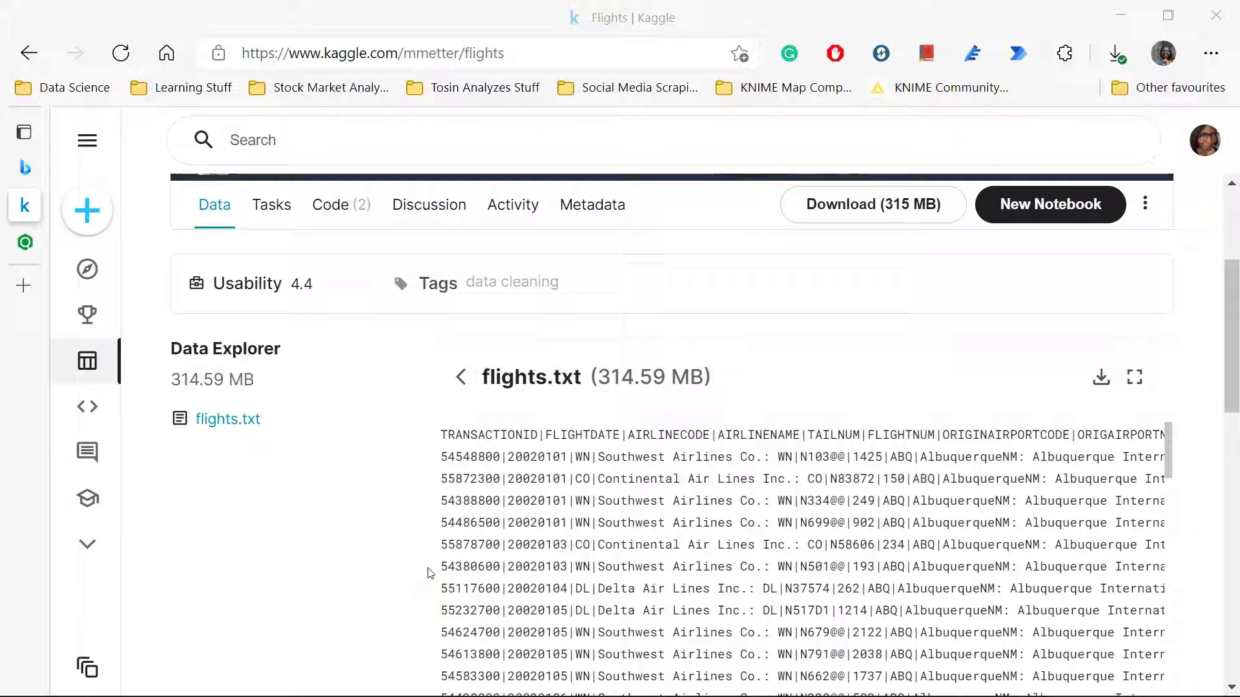
# Scroll through the pipe-separated flights.txt data preview on the Kaggle Flights page
pyautogui.click(445, 569)
pyautogui.scroll(-5, 933, 460)
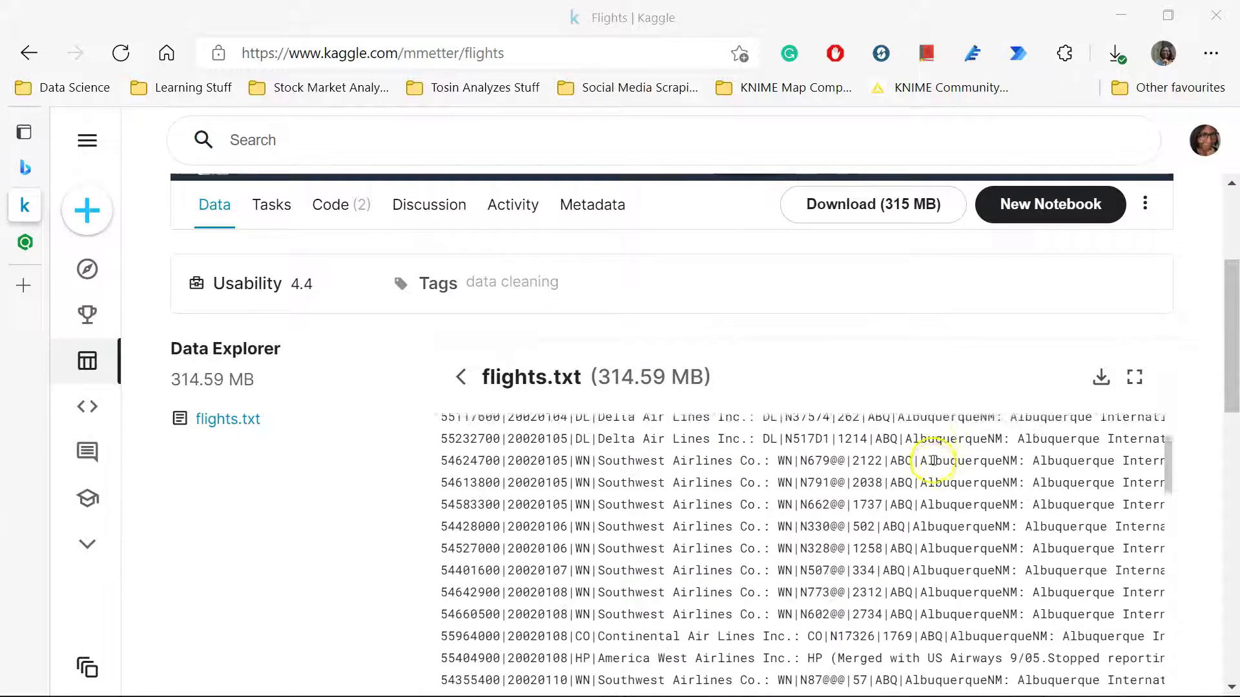
pyautogui.scroll(-6, 933, 459)
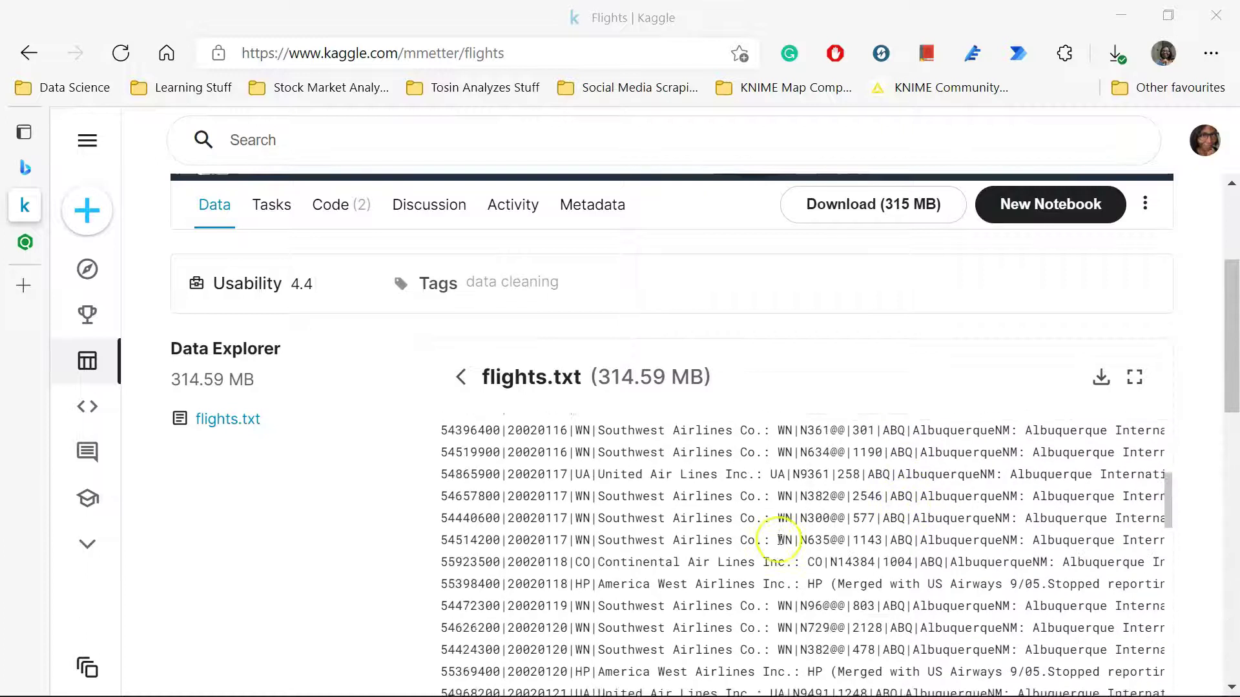
pyautogui.scroll(-4, 643, 554)
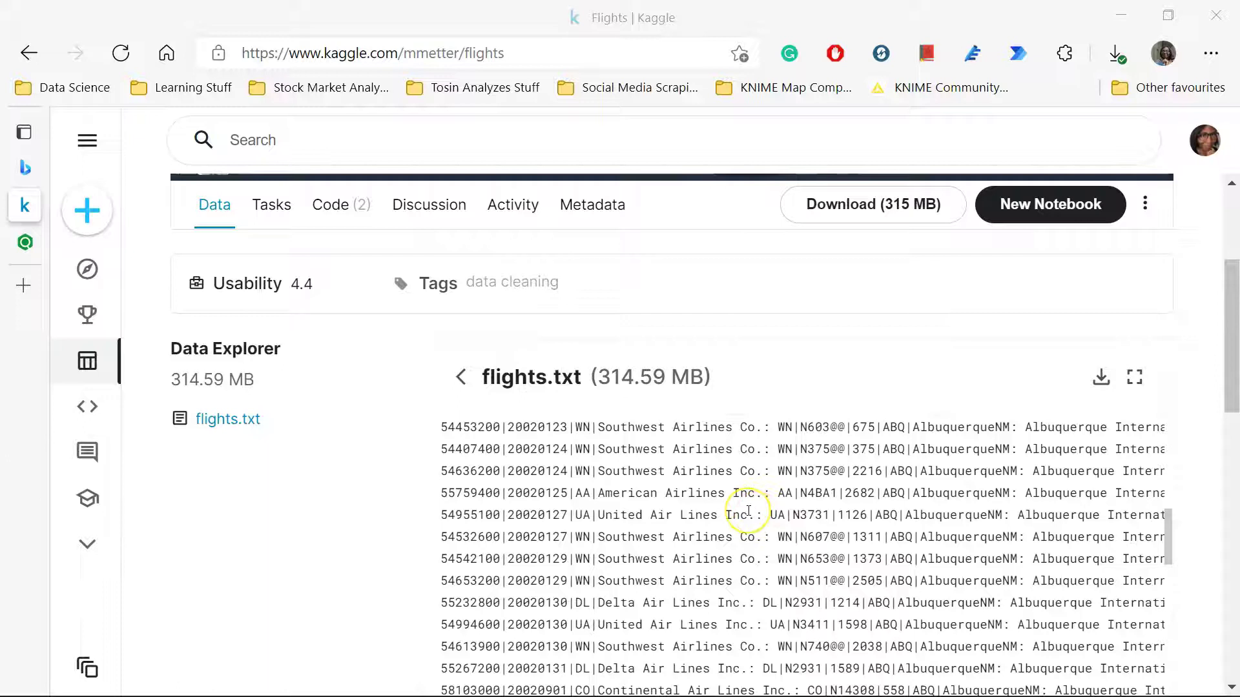
pyautogui.scroll(-3, 749, 511)
pyautogui.scroll(10, 749, 511)
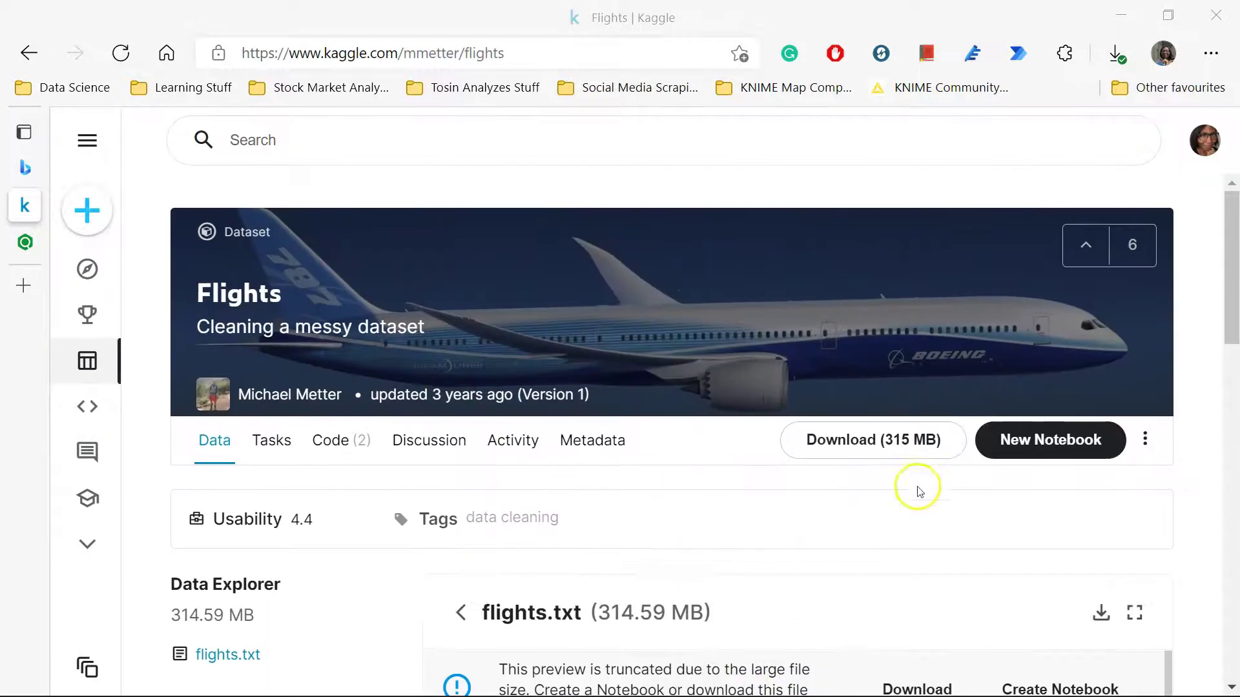
pyautogui.scroll(-5, 917, 497)
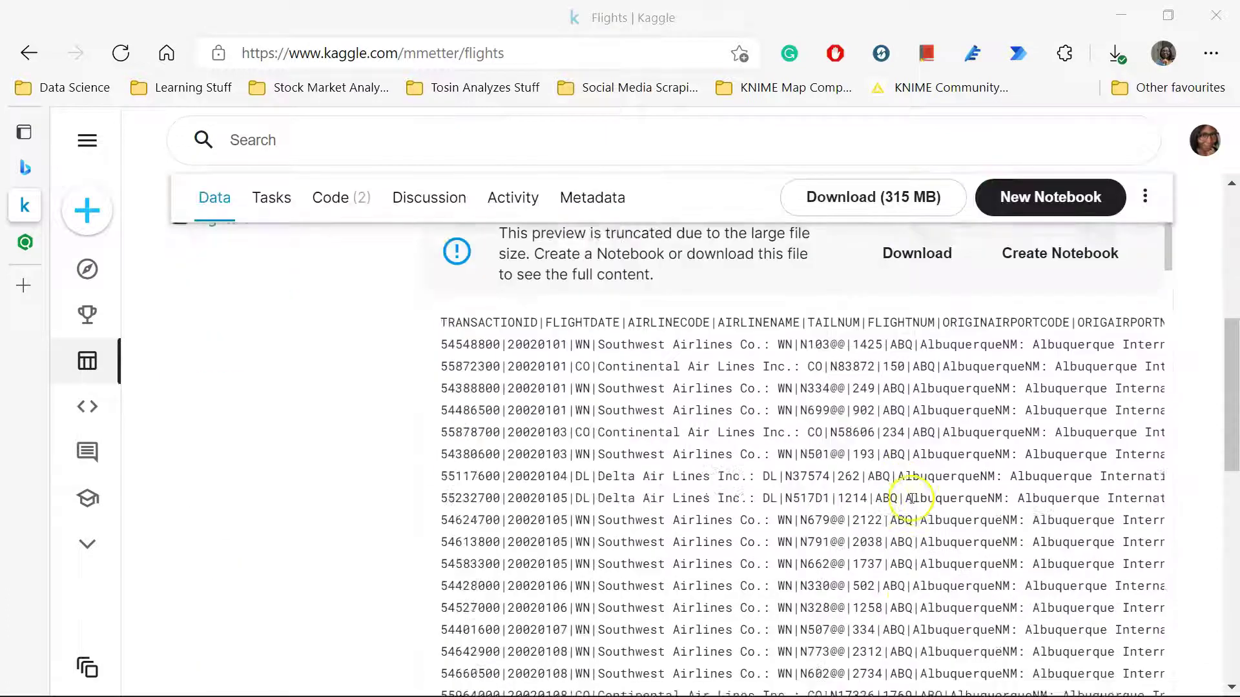
pyautogui.scroll(5, 858, 465)
# Bring up the KNIME workflow holding the unexecuted Day 8 File Reader node
pyautogui.moveTo(51, 552)
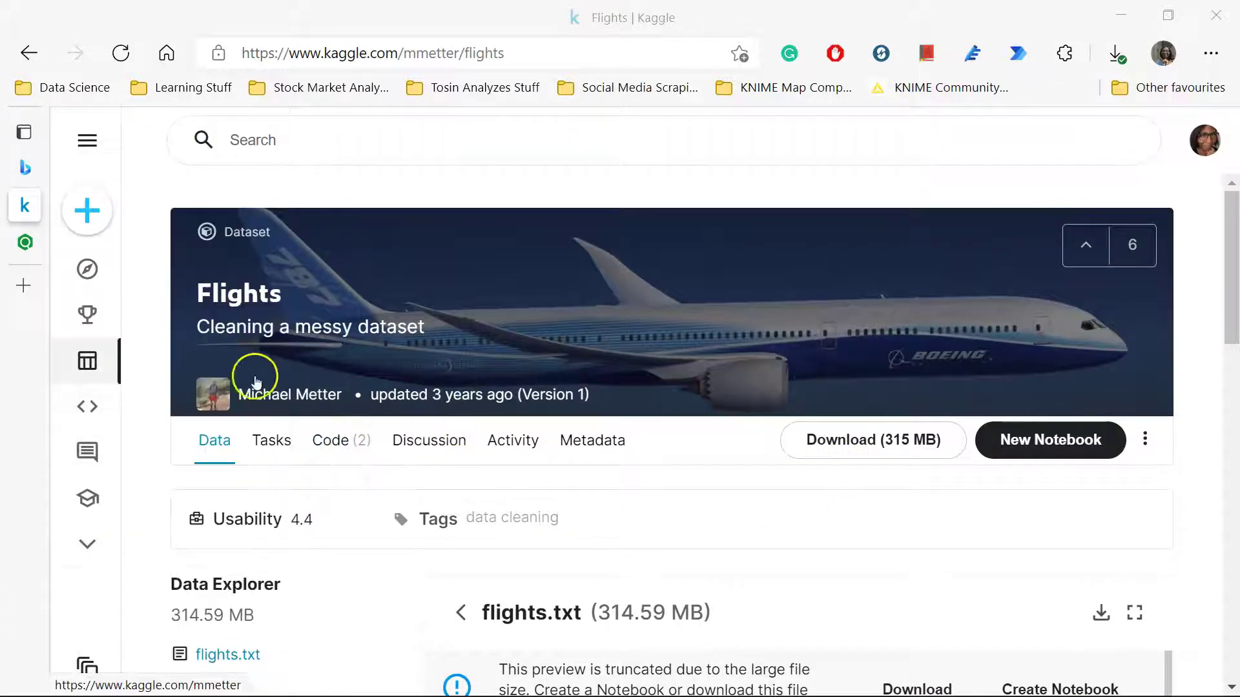
pyautogui.moveTo(292, 401)
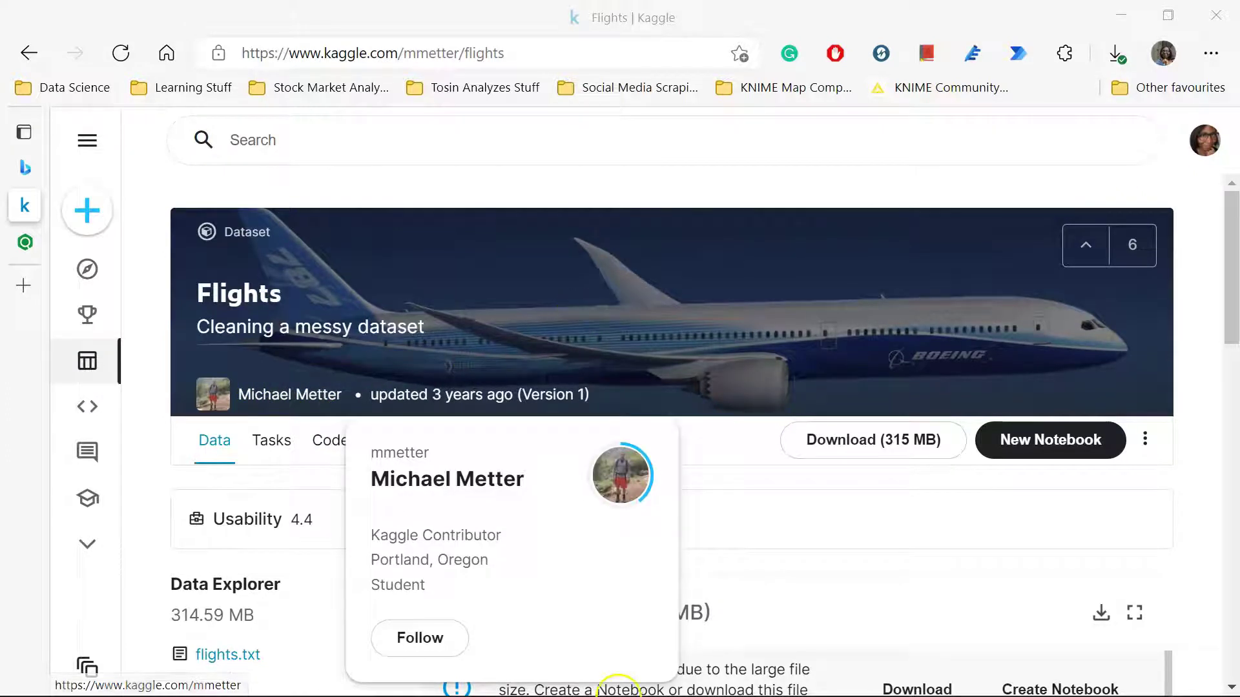
pyautogui.click(732, 684)
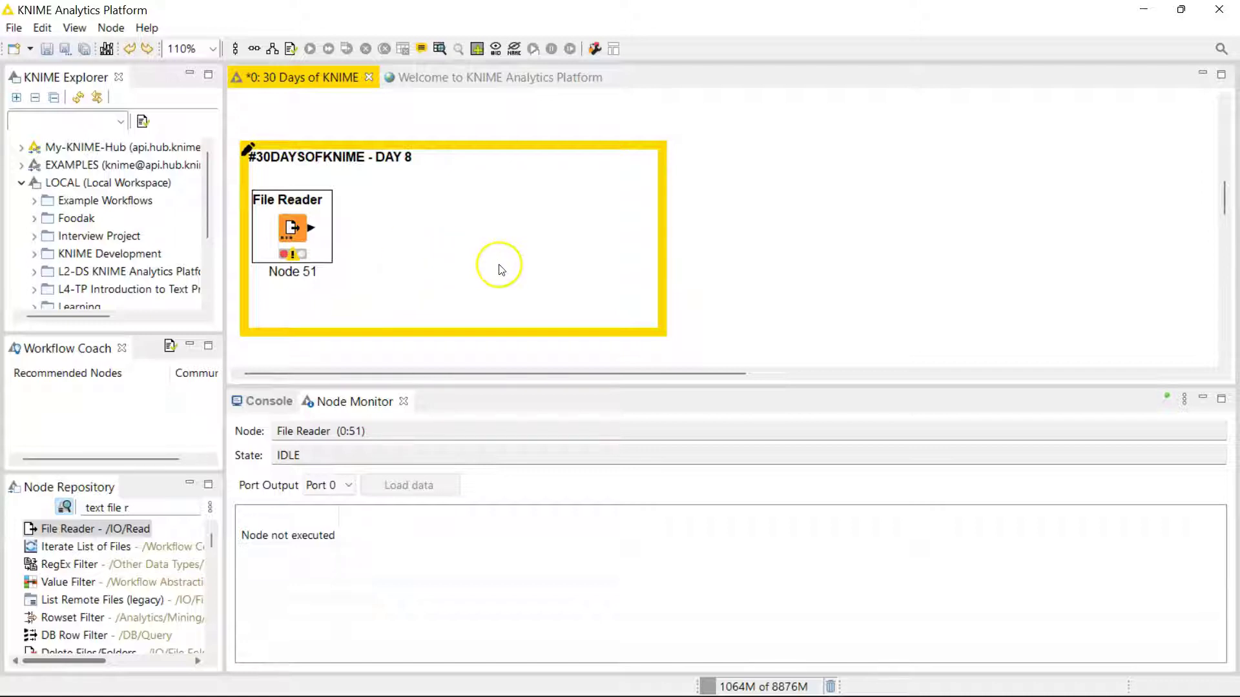
# Leave the File Reader workflow and return to the Kaggle flights.txt preview in Edge
pyautogui.scroll(-1, 498, 265)
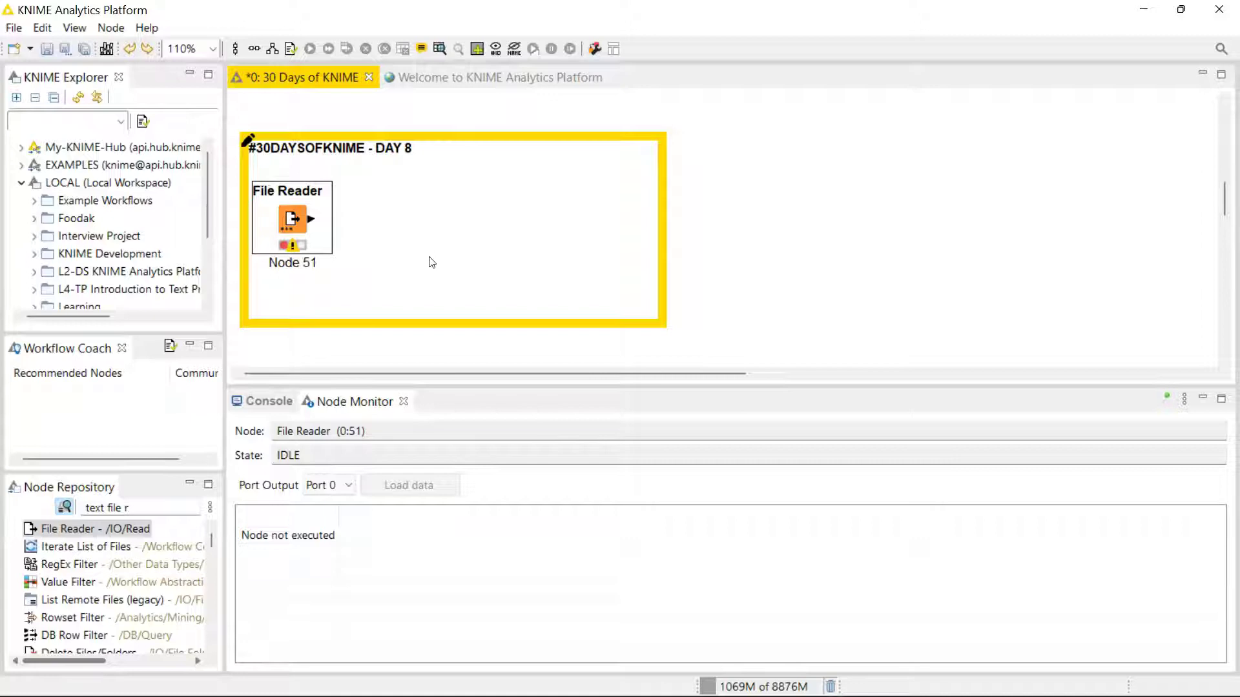
pyautogui.click(415, 256)
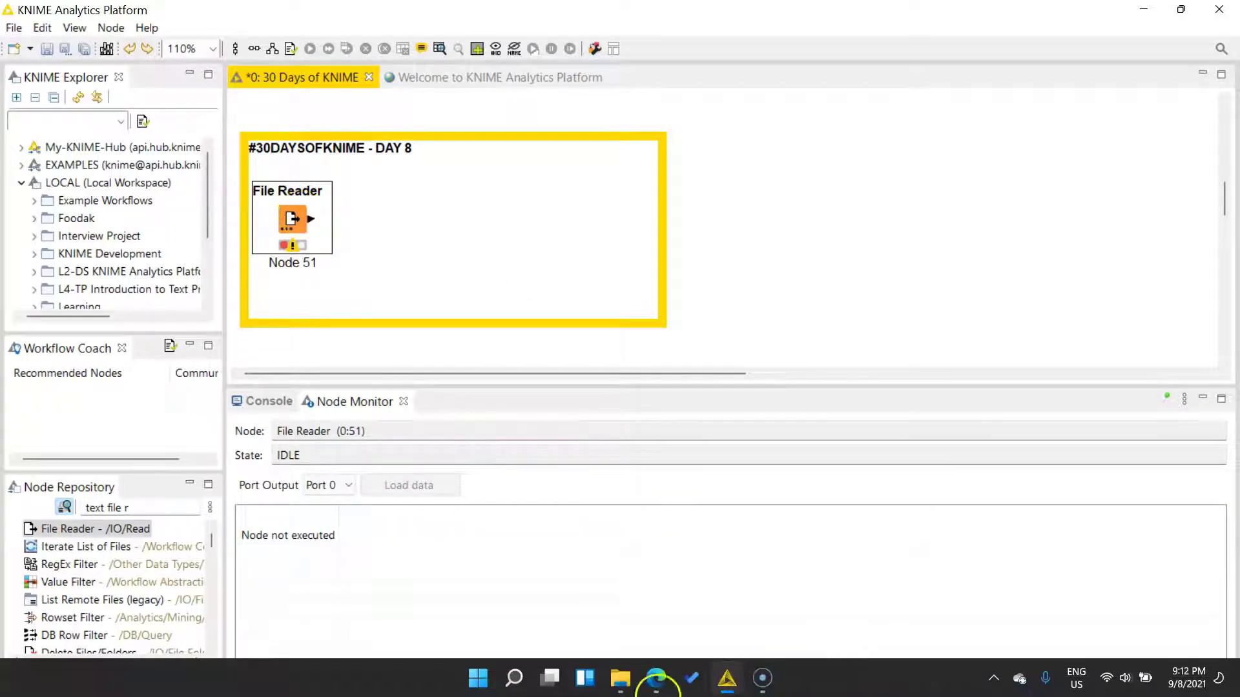
pyautogui.click(655, 678)
# Look over more flights.txt rows on Kaggle, then return to the KNIME Day 8 workflow
pyautogui.scroll(-5, 723, 373)
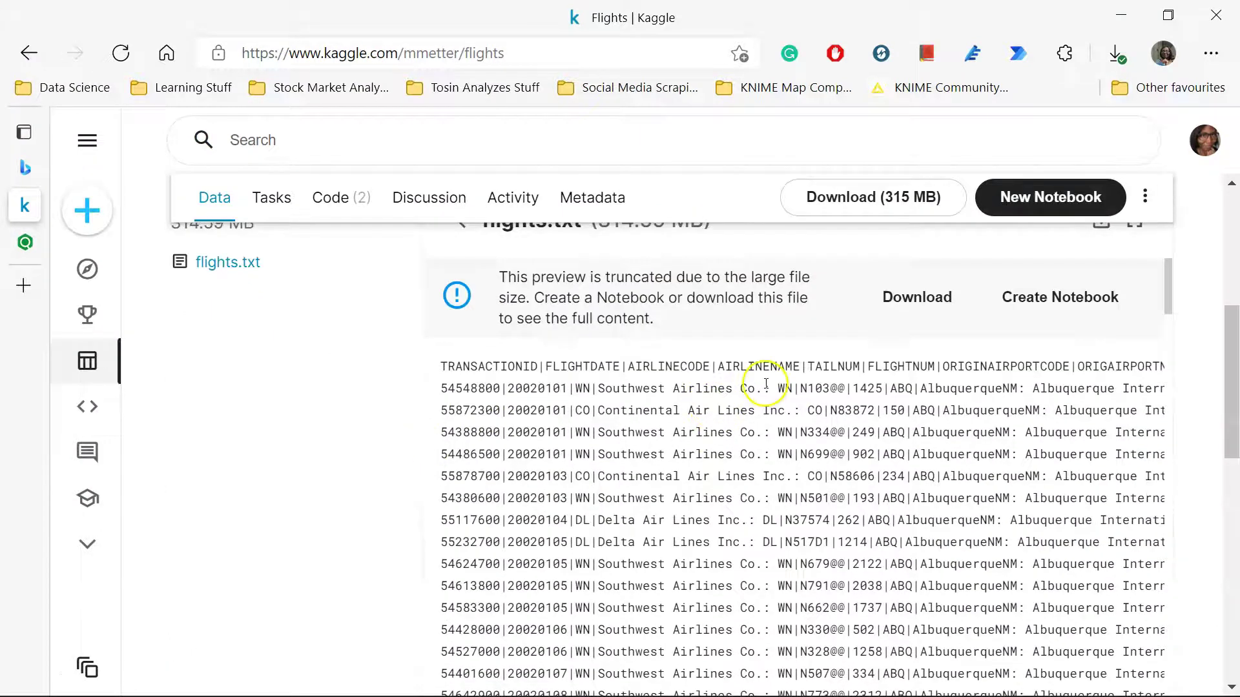
pyautogui.scroll(-4, 753, 385)
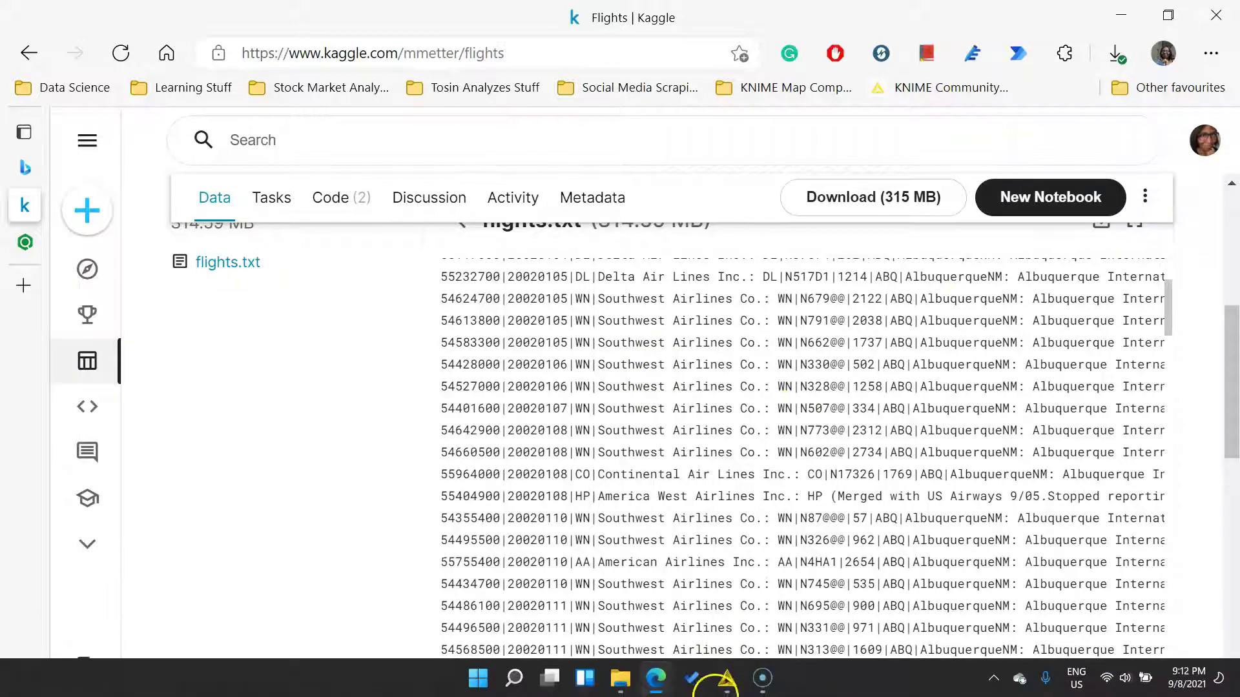
pyautogui.click(726, 678)
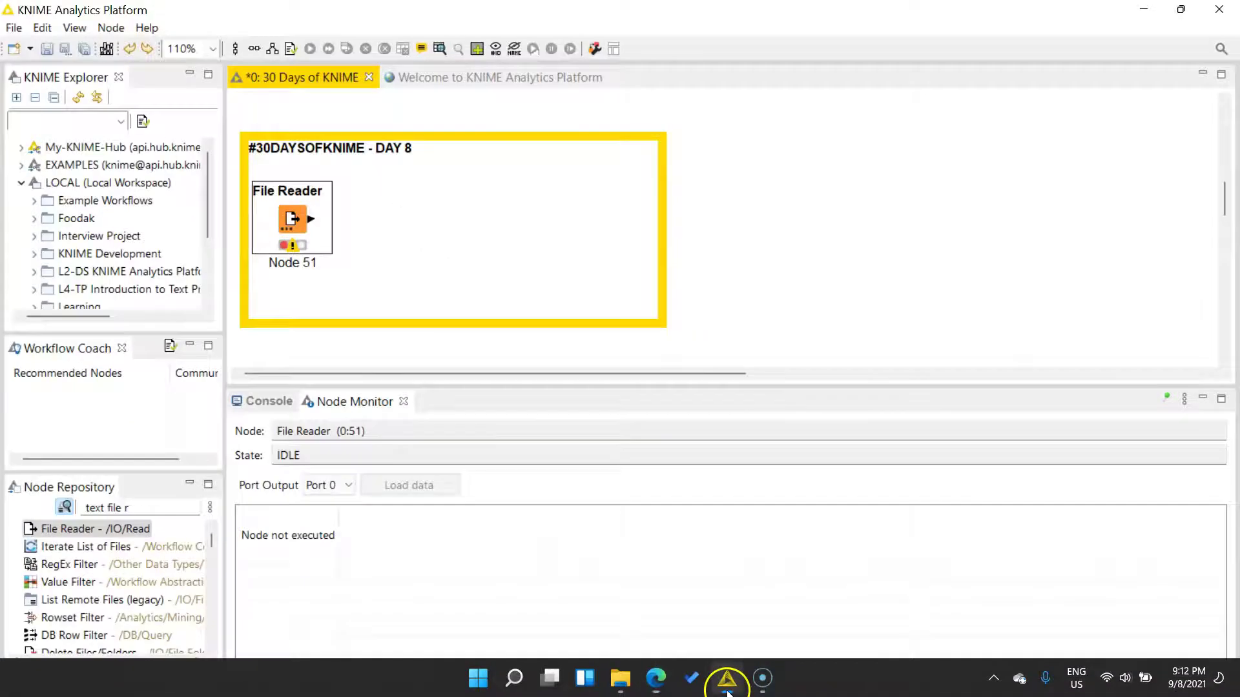
# Point the File Reader at flights.txt relative to the workflow and autodetect its pipe delimiter
pyautogui.doubleClick(304, 226)
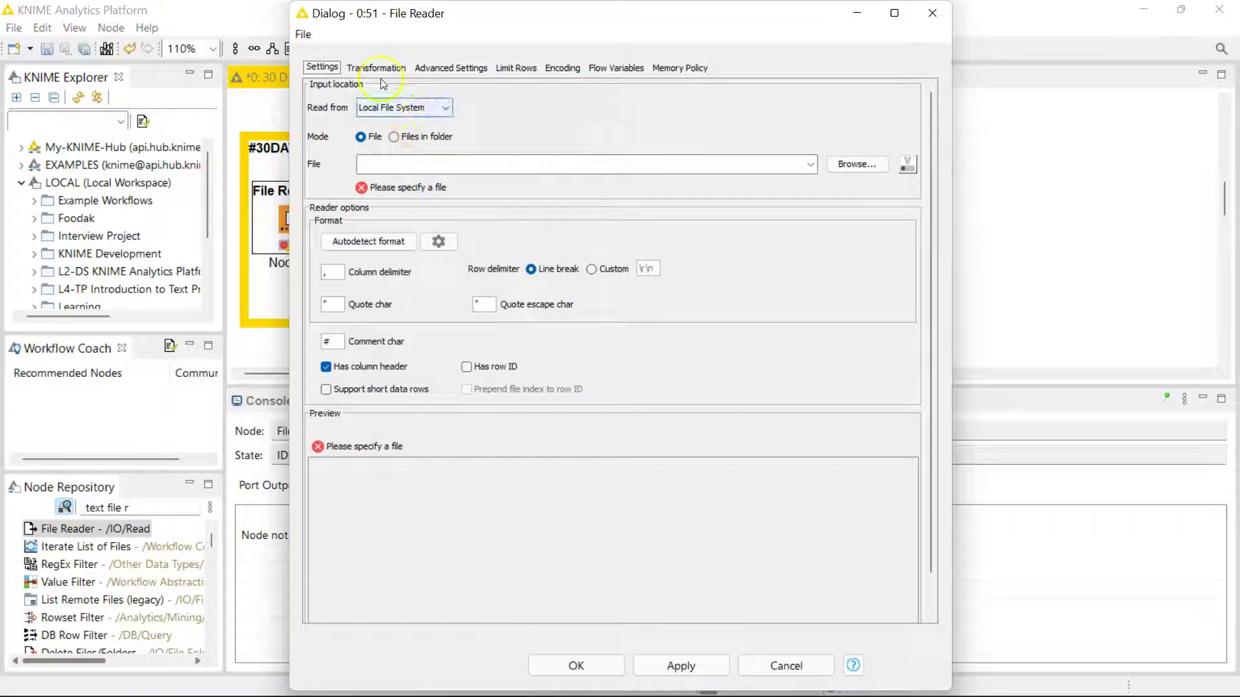
pyautogui.click(414, 108)
pyautogui.click(411, 151)
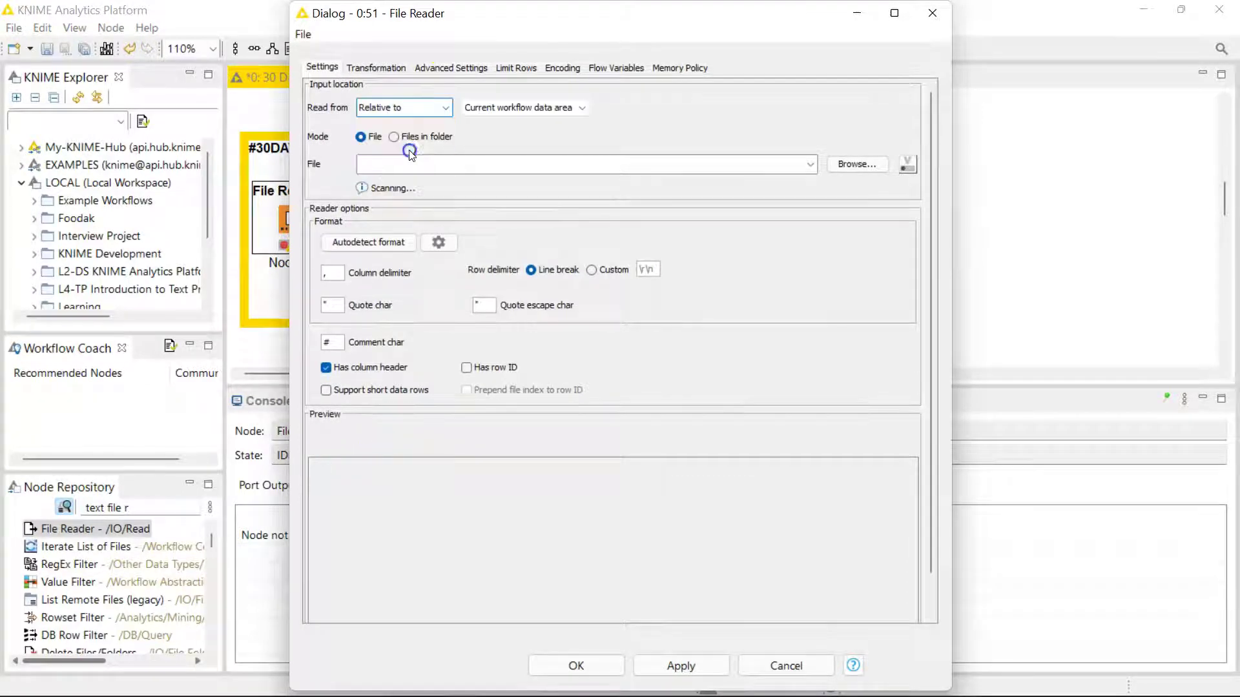
pyautogui.click(844, 167)
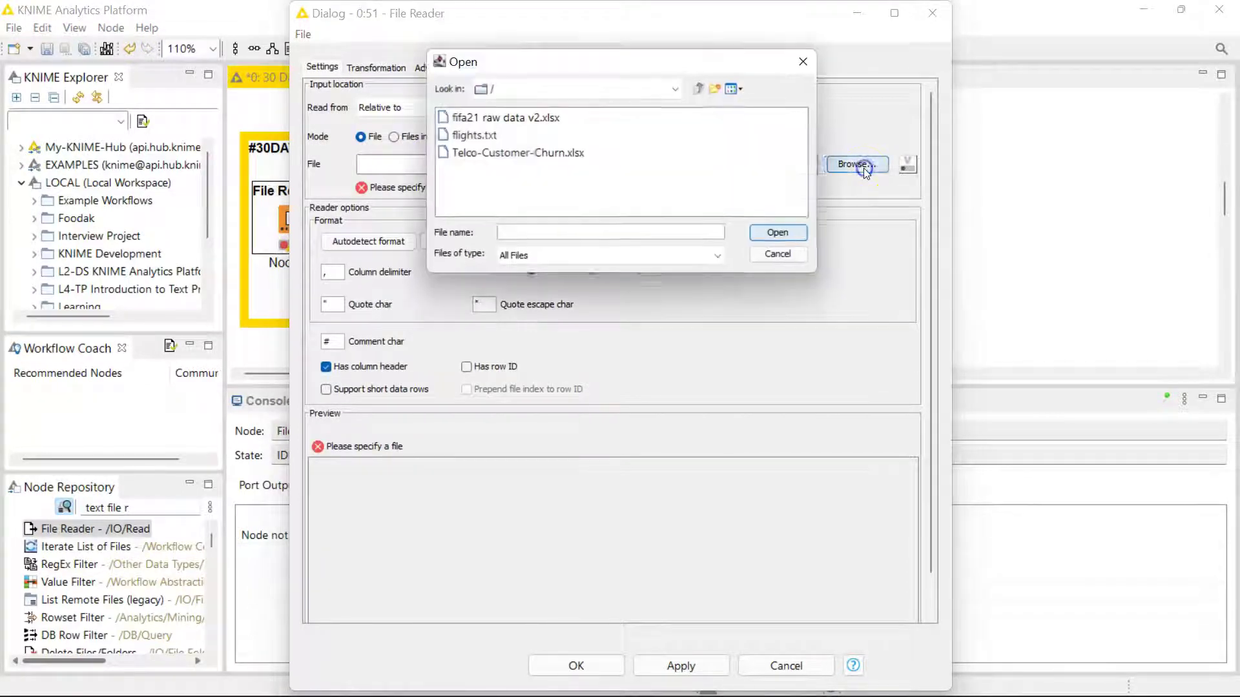
pyautogui.click(491, 139)
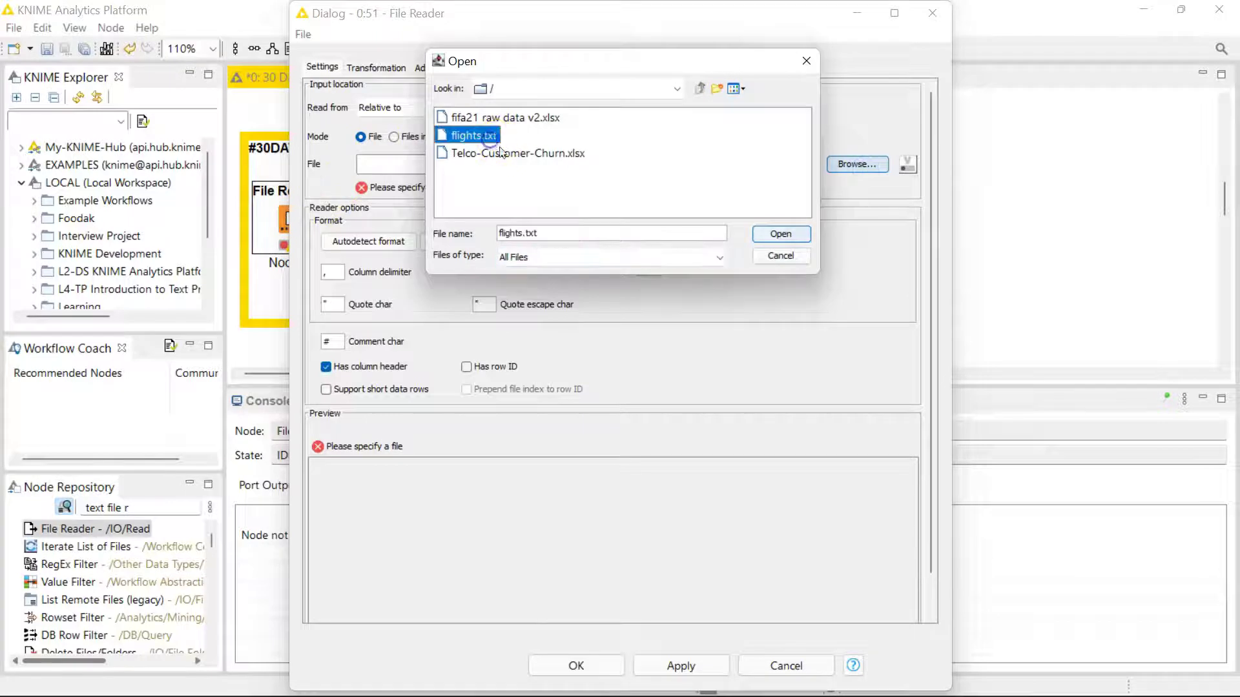
pyautogui.click(794, 235)
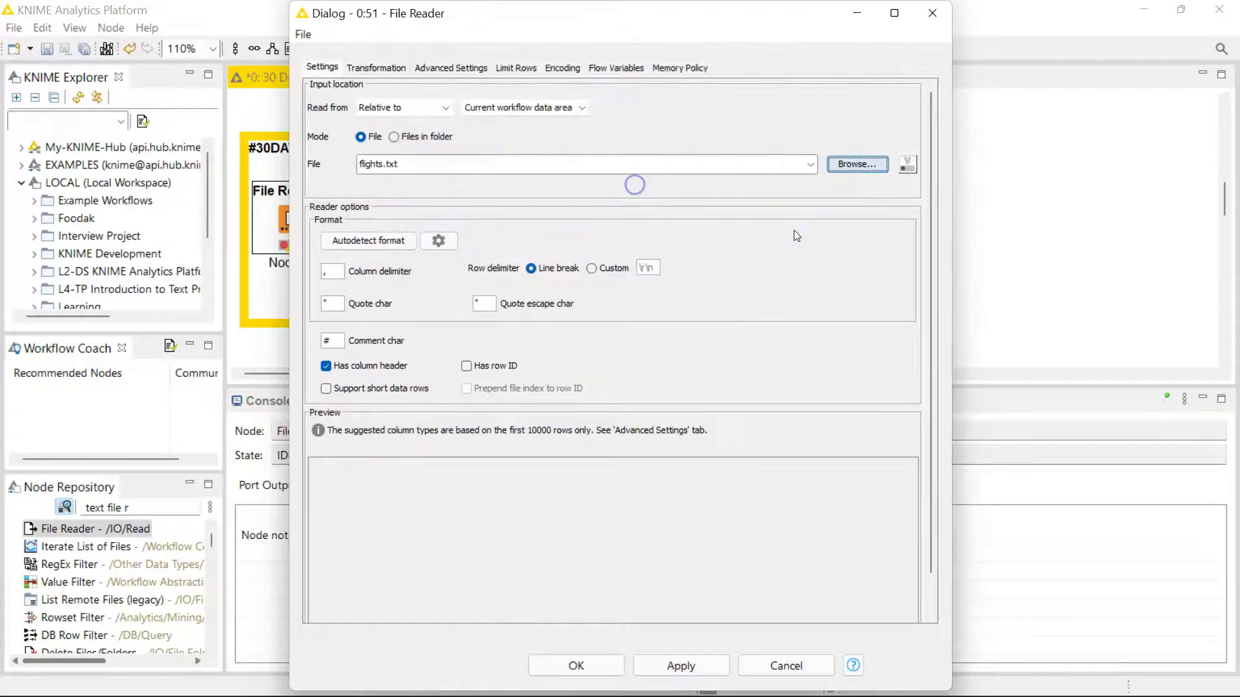
pyautogui.click(374, 241)
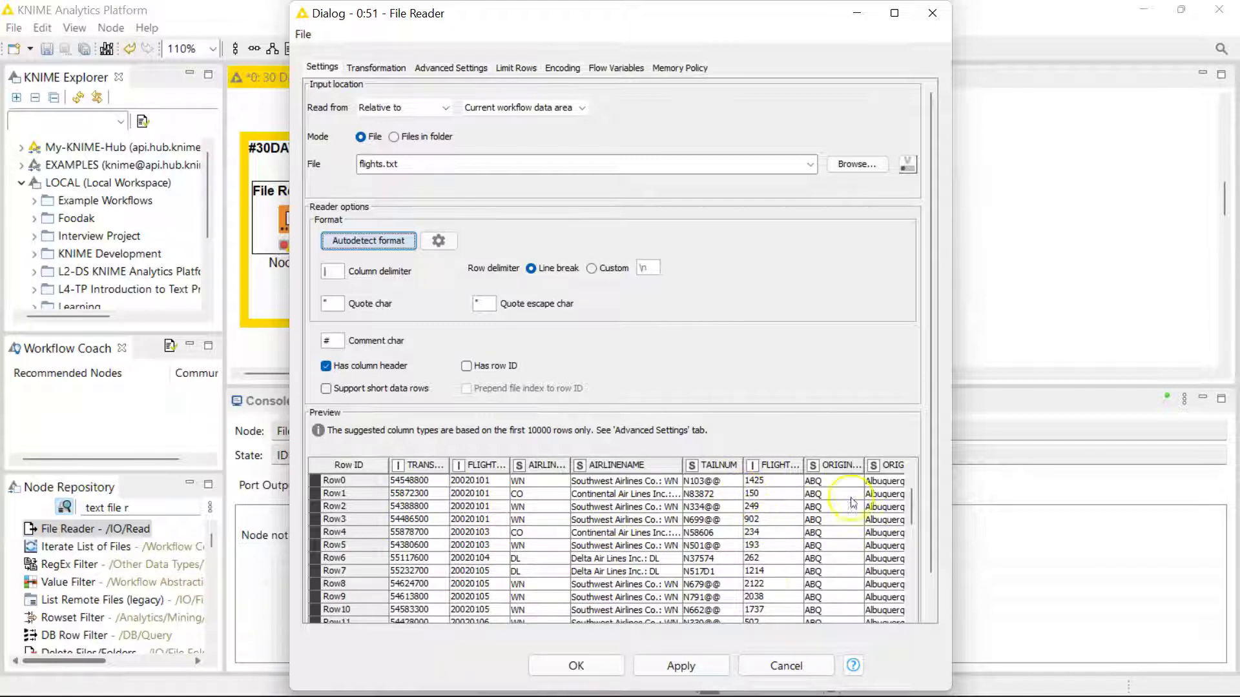
# Set the TRANSACTIONID, FLIGHTDATE and FLIGHTNUM column types to String in the Transformation tab
pyautogui.click(389, 69)
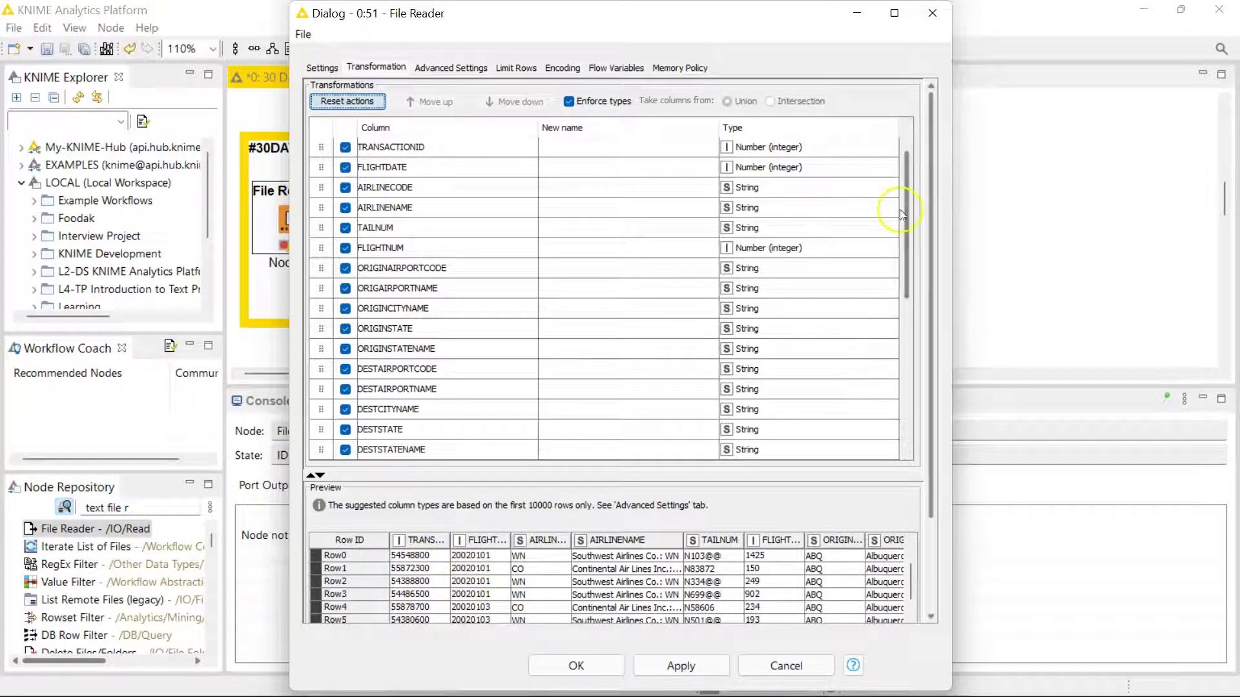
pyautogui.click(783, 149)
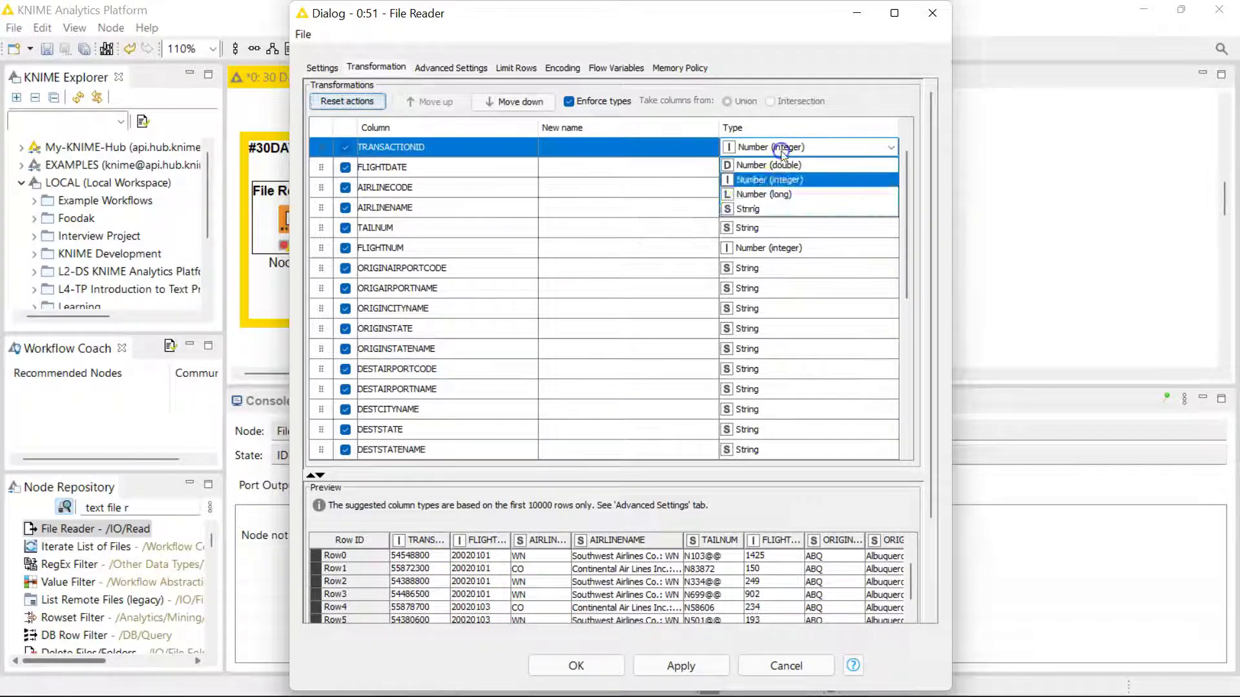
pyautogui.click(749, 208)
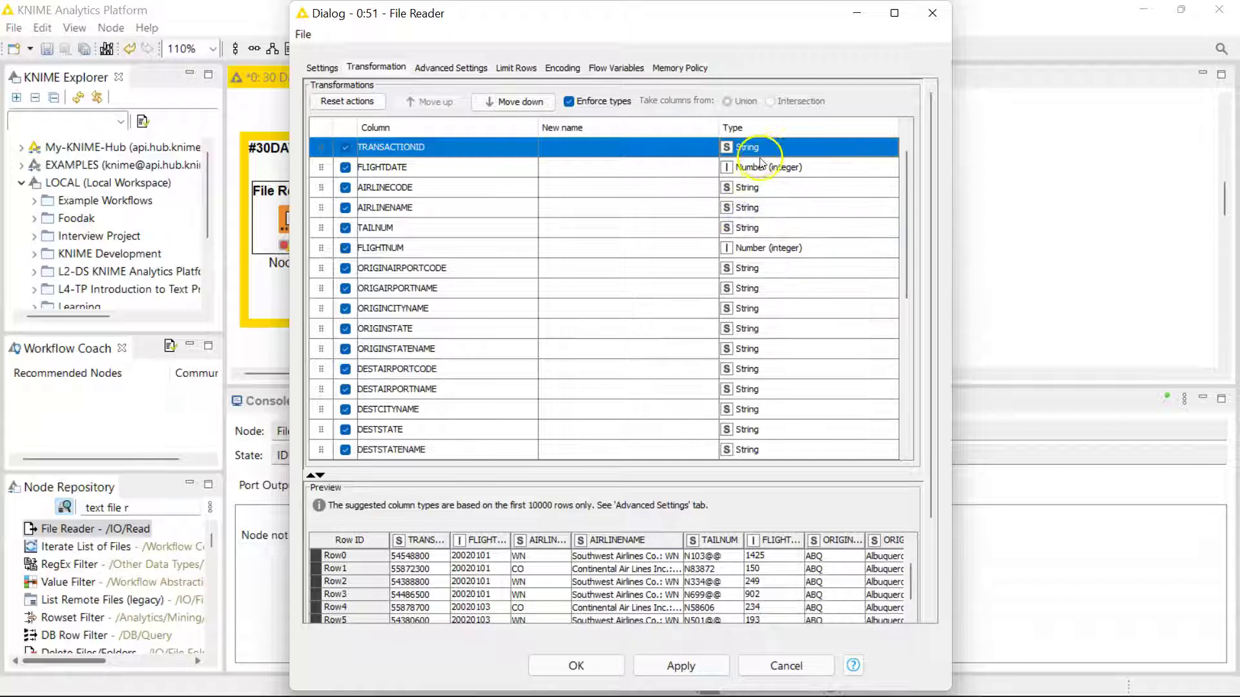
pyautogui.click(762, 166)
pyautogui.click(769, 234)
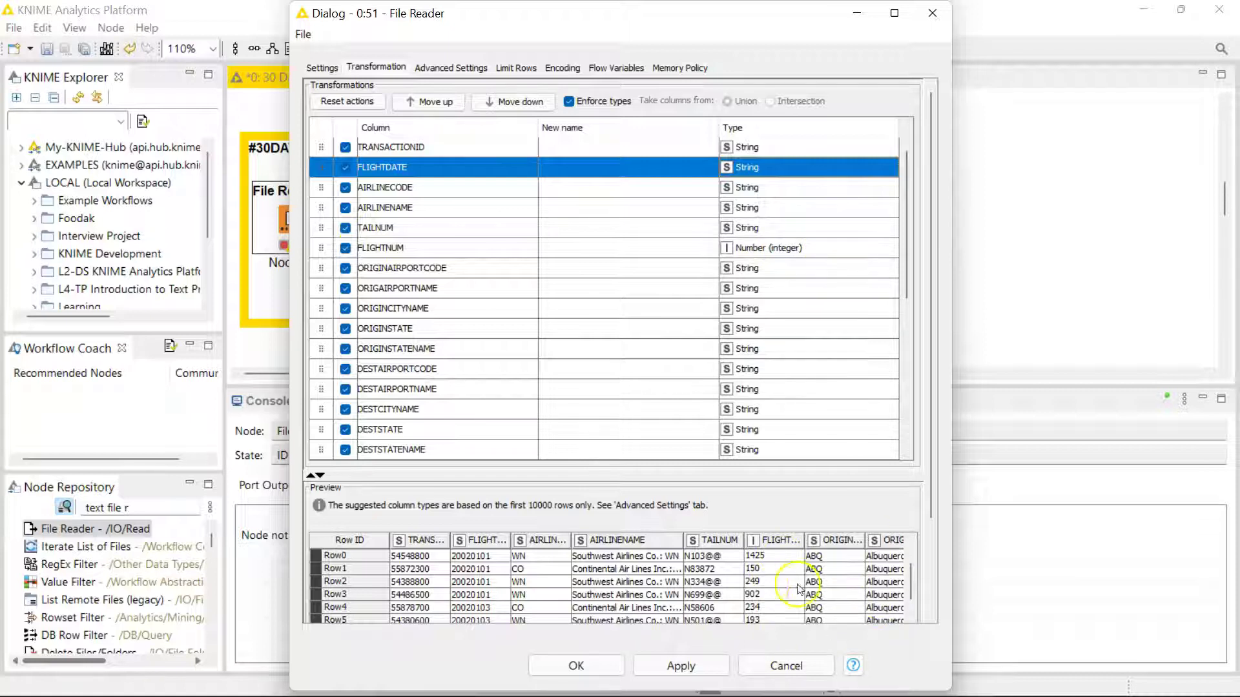
pyautogui.click(765, 258)
pyautogui.click(753, 317)
# Review the remaining columns, return to Settings, and save the File Reader configuration
pyautogui.scroll(-1, 753, 316)
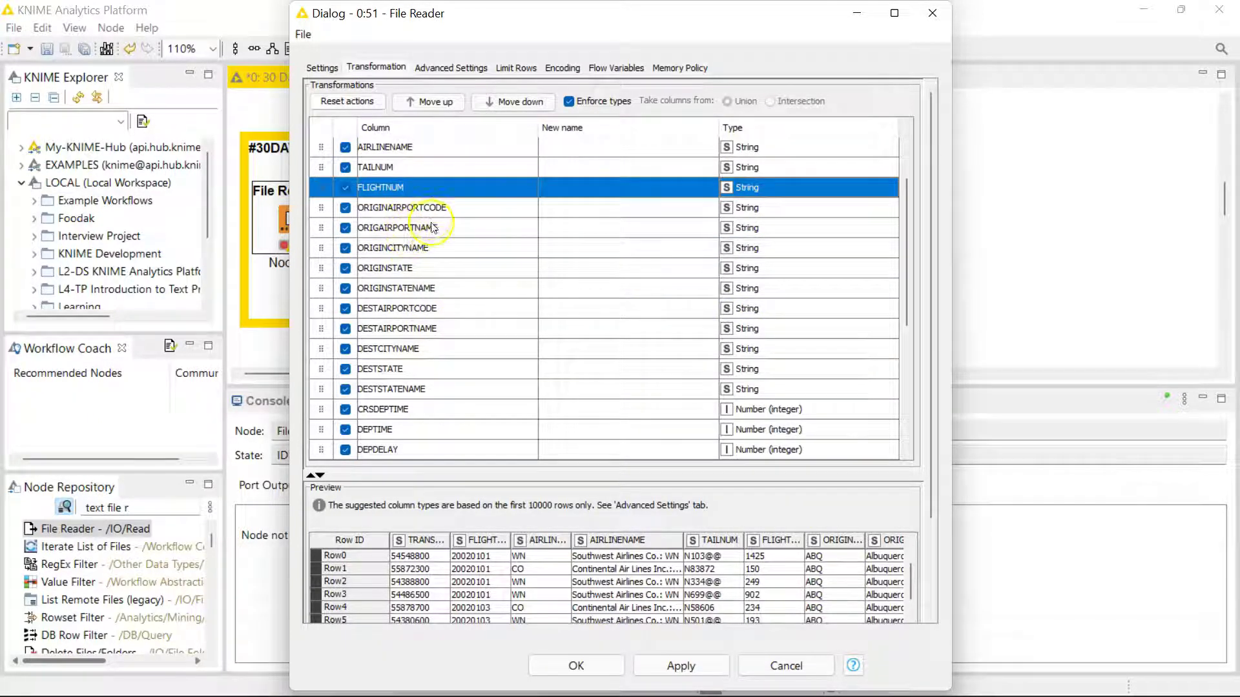
pyautogui.scroll(-3, 833, 420)
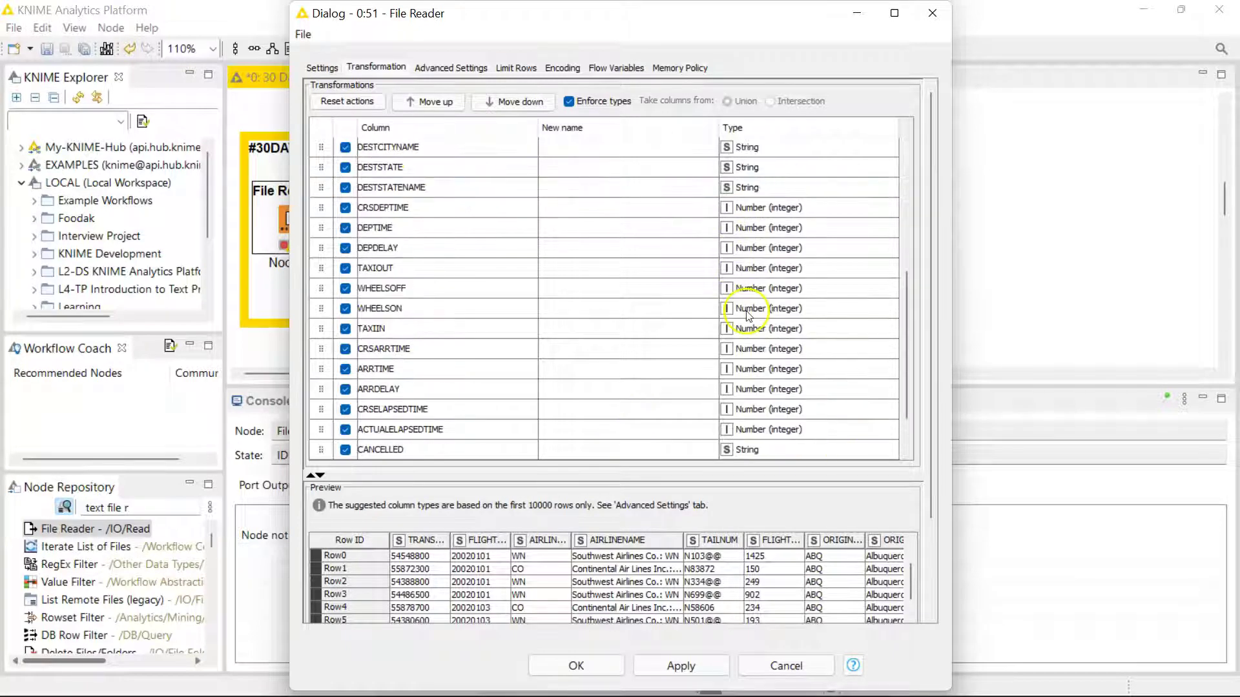
pyautogui.scroll(-1, 750, 387)
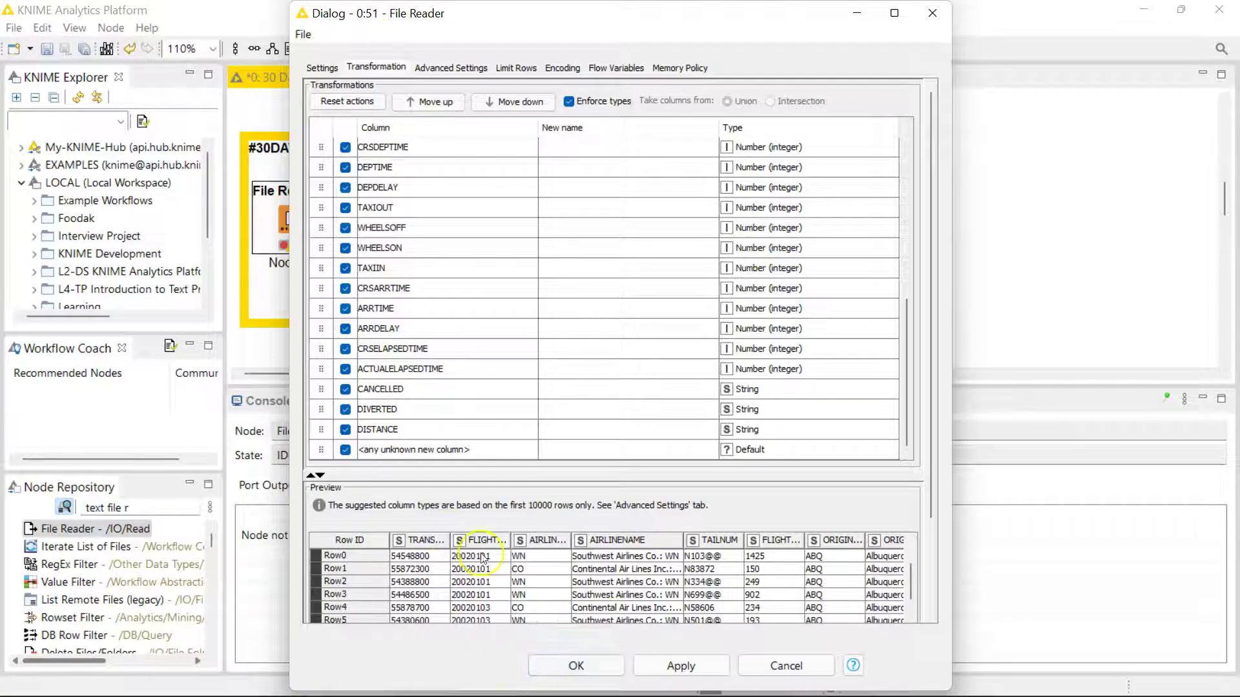
pyautogui.hotkey('ctrl', 'pageup')
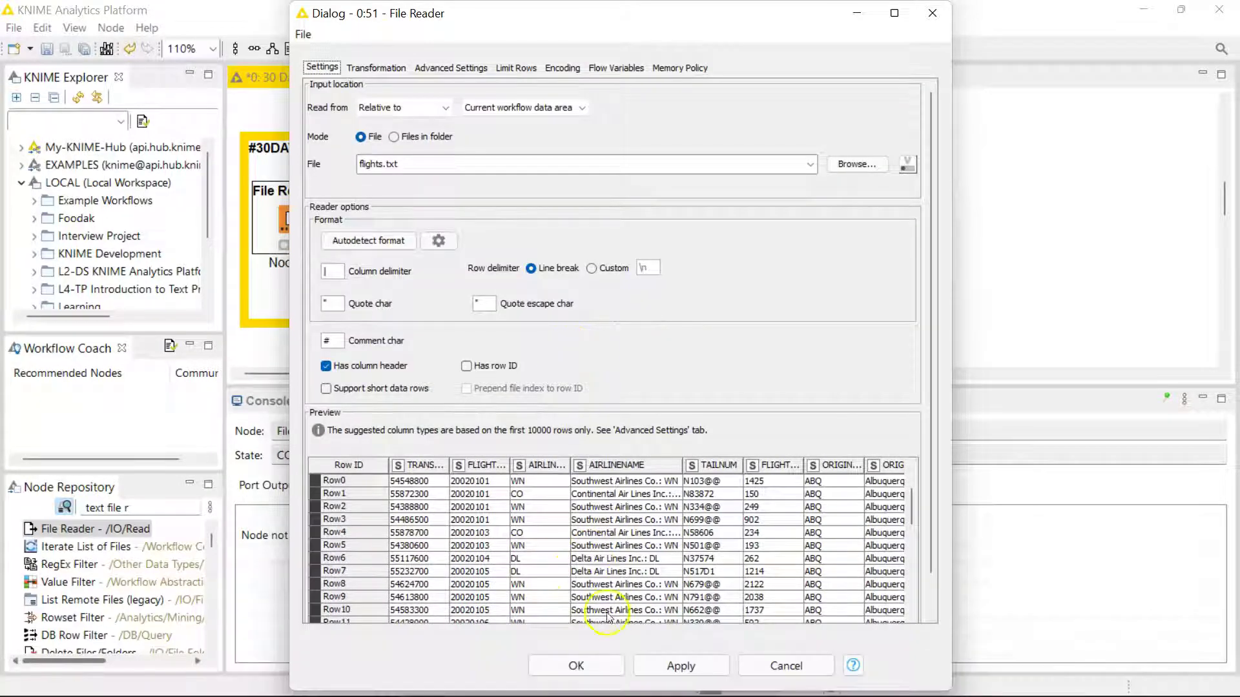
pyautogui.click(575, 665)
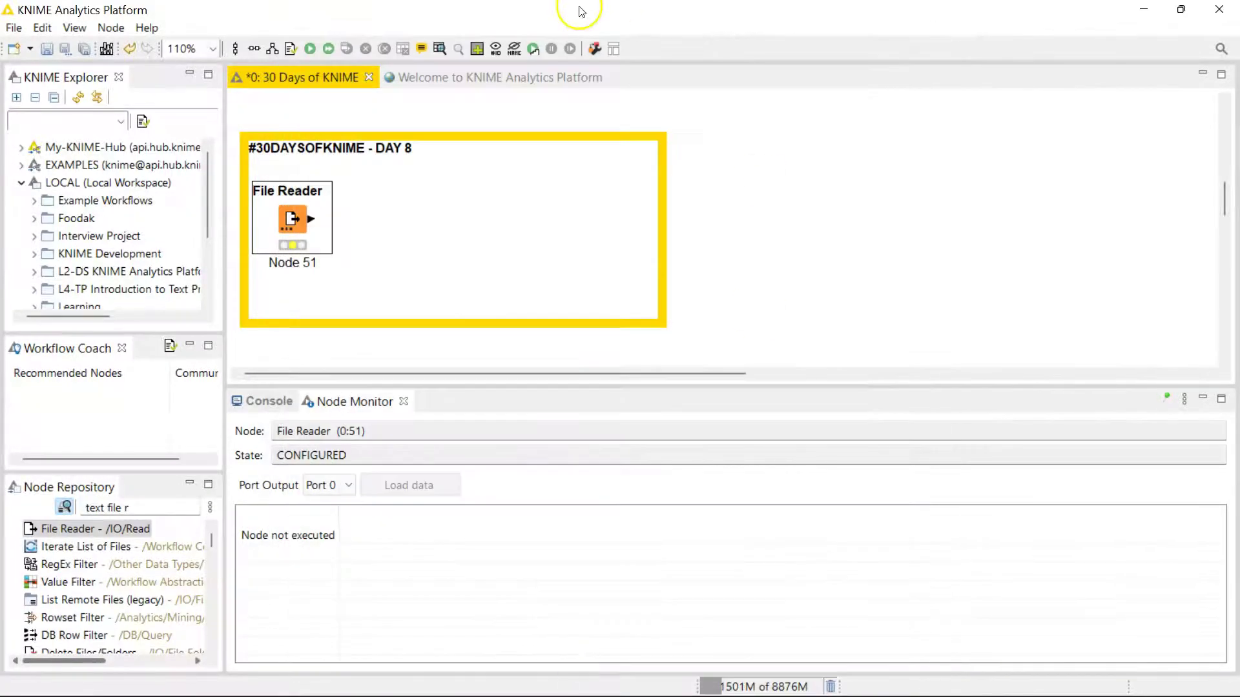
# Execute the File Reader, inspect its 1,191,805-row flights output table, then close it
pyautogui.click(327, 49)
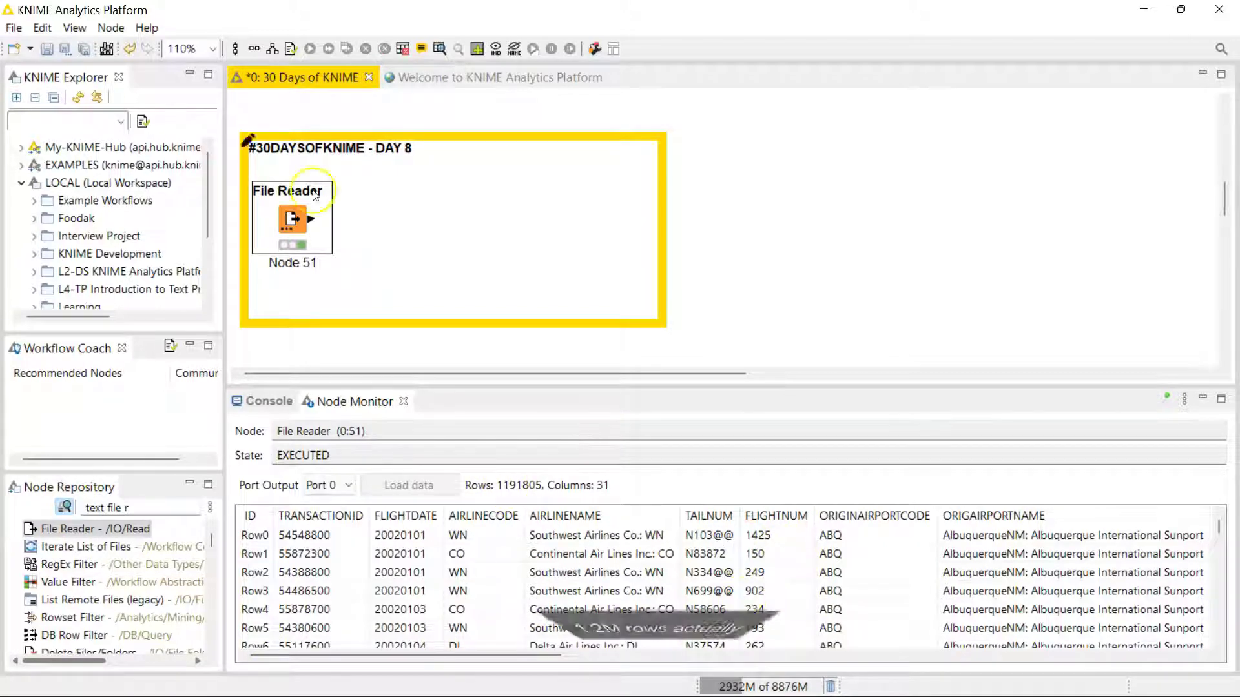
pyautogui.rightClick(296, 220)
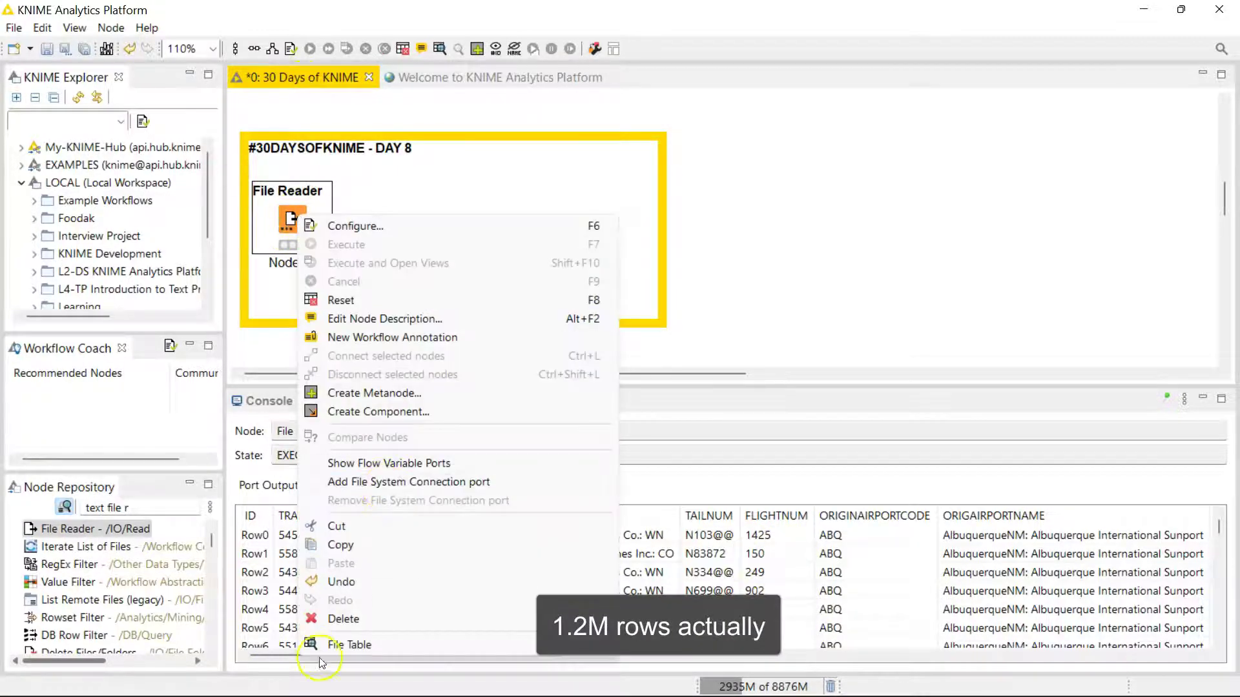
pyautogui.click(352, 639)
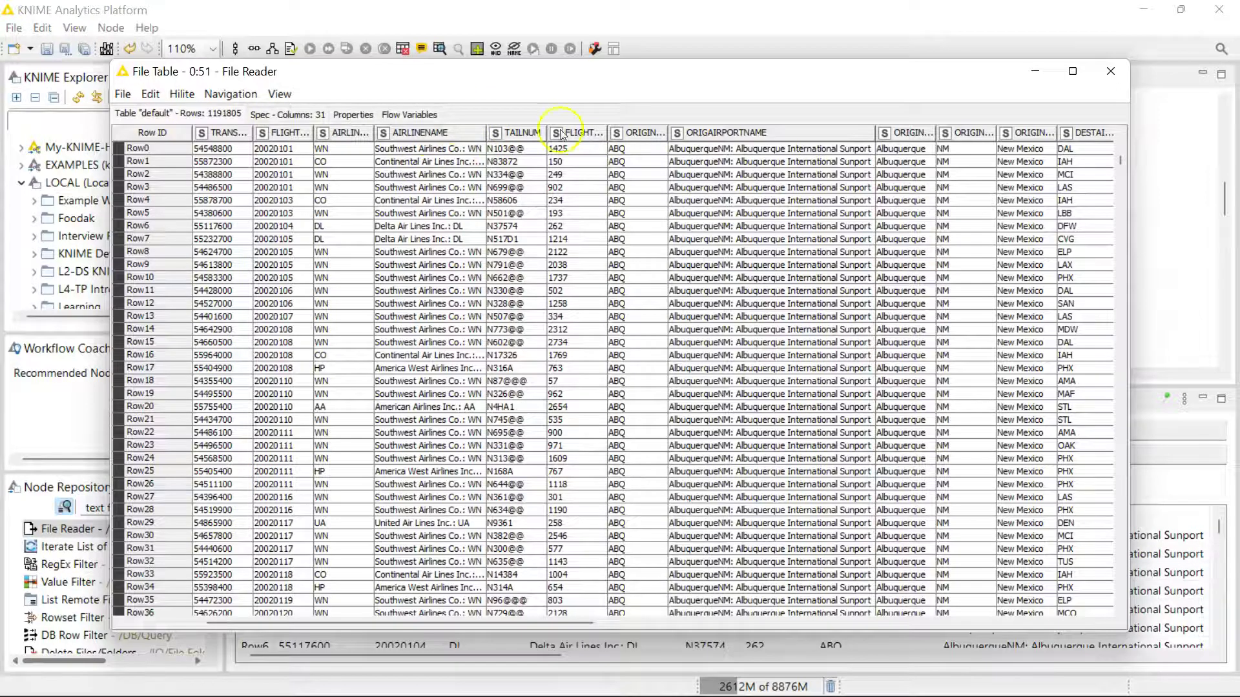
pyautogui.click(1110, 71)
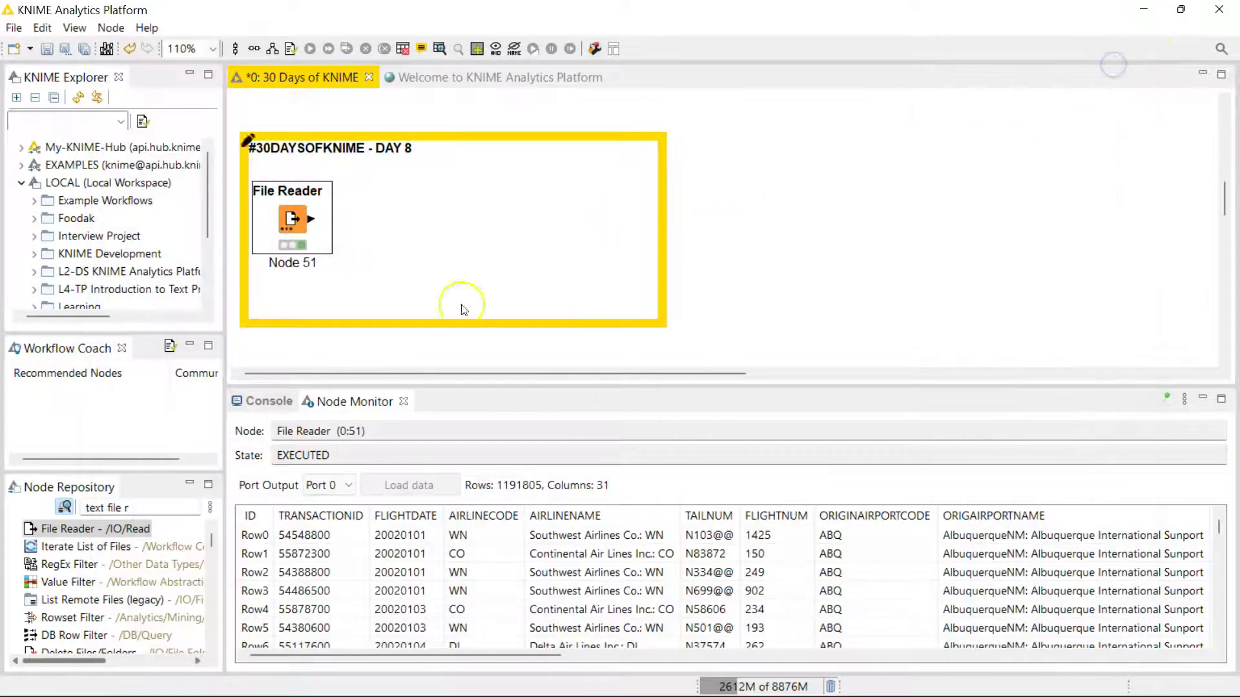
# Add a Data Explorer node connected after the File Reader and execute it
pyautogui.click(58, 509)
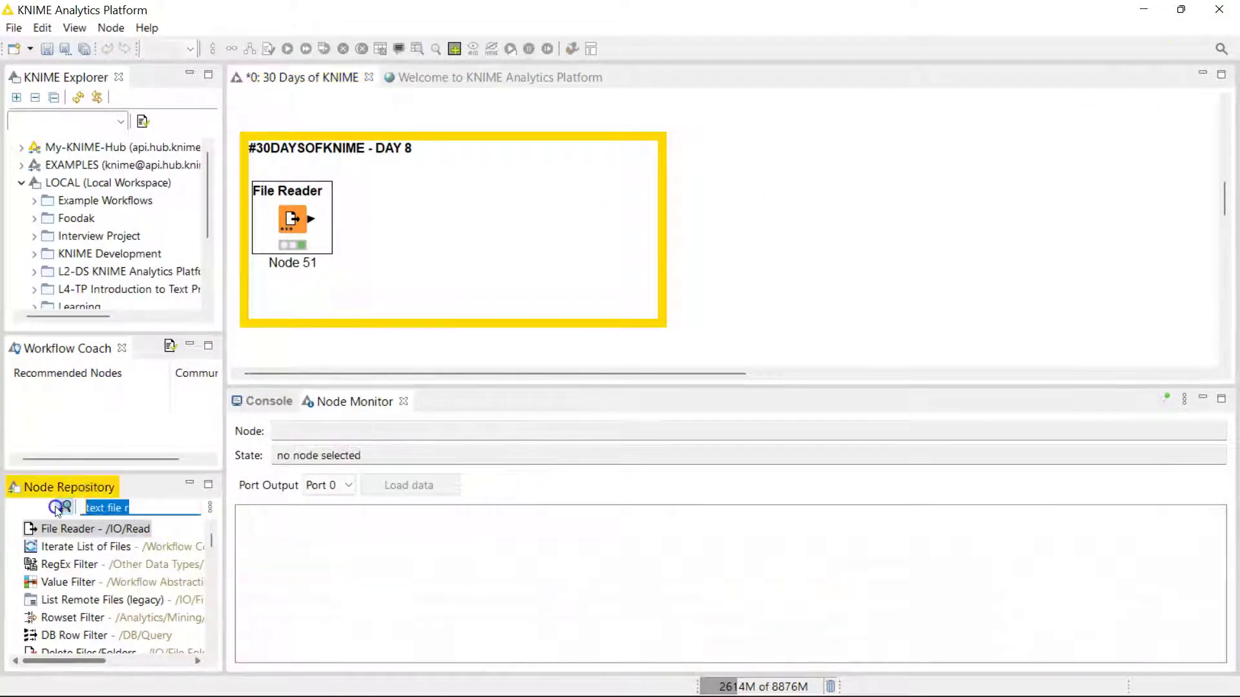
pyautogui.write('data e')
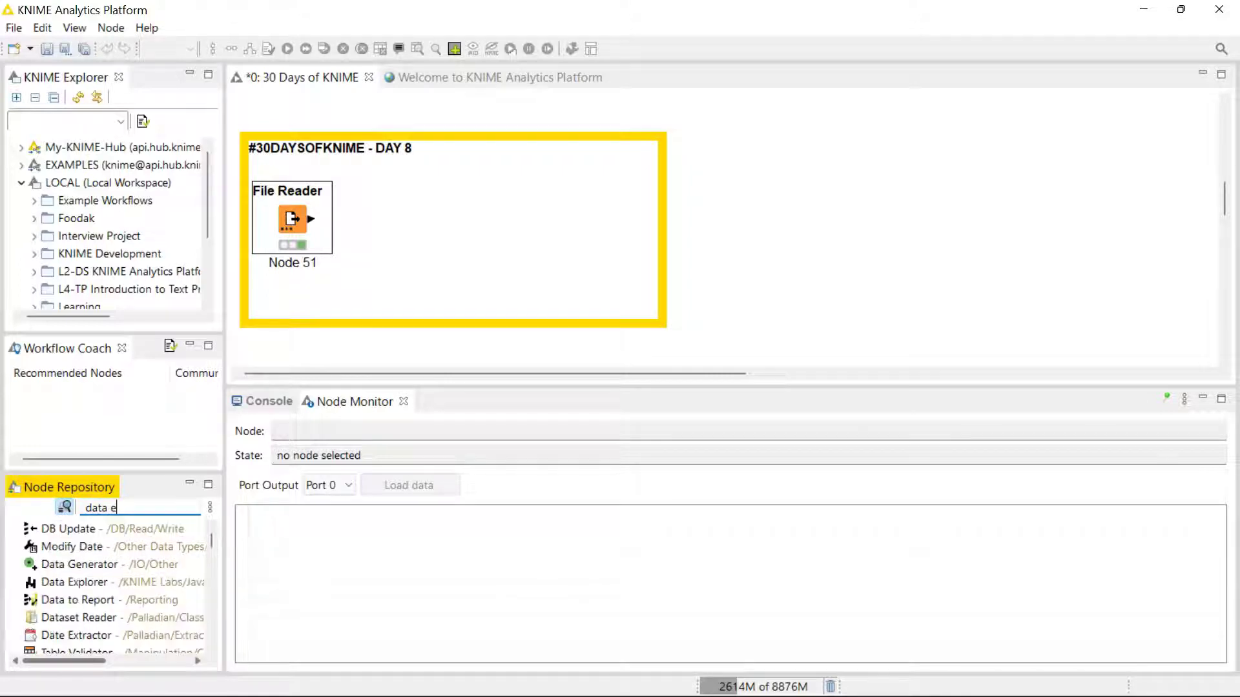
pyautogui.write('xpl')
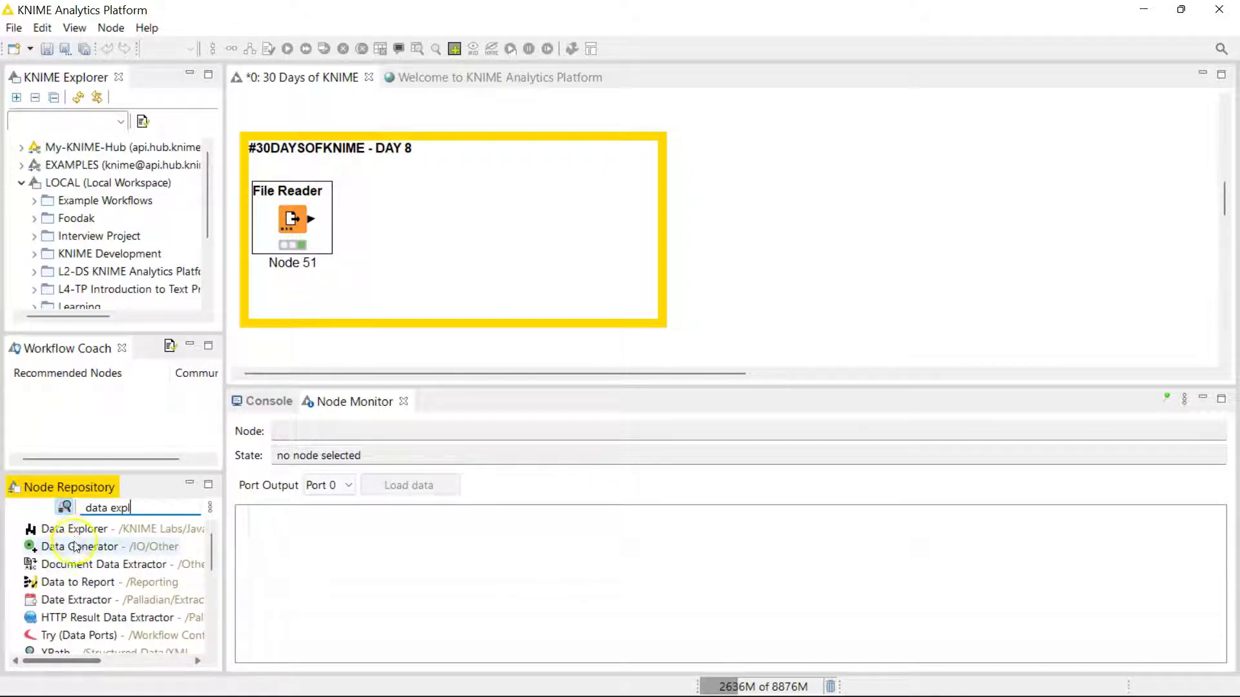
pyautogui.moveTo(72, 528); pyautogui.dragTo(373, 214)
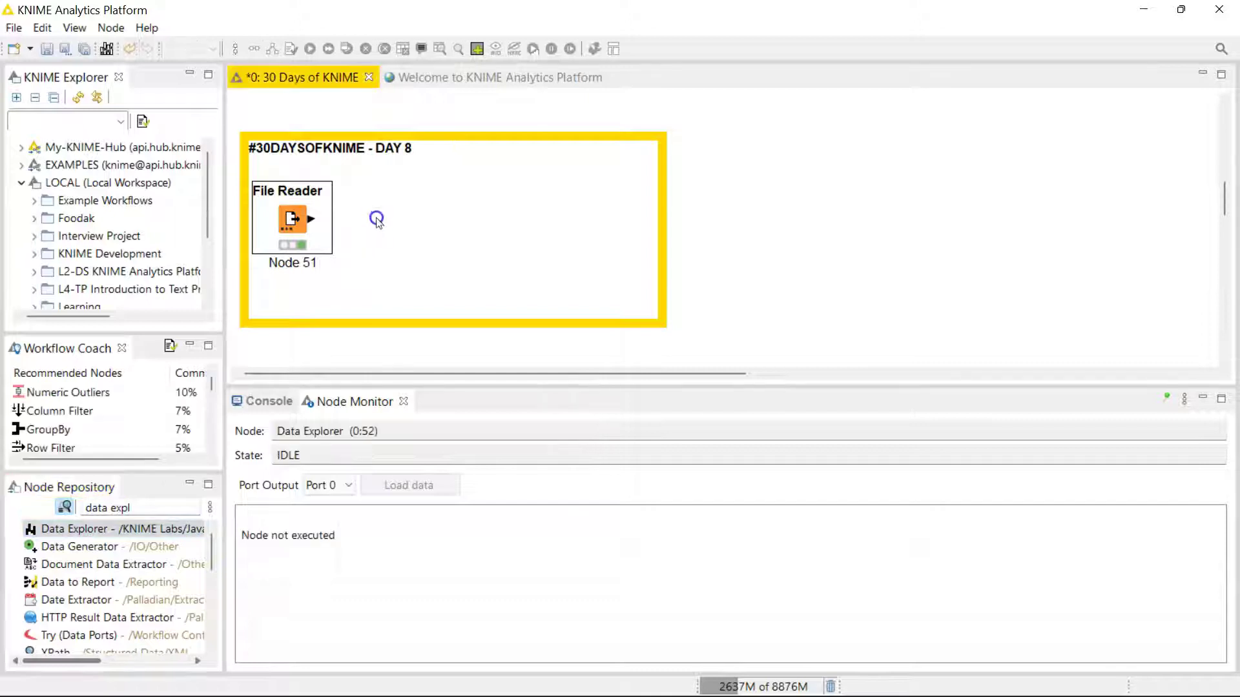
pyautogui.click(292, 220)
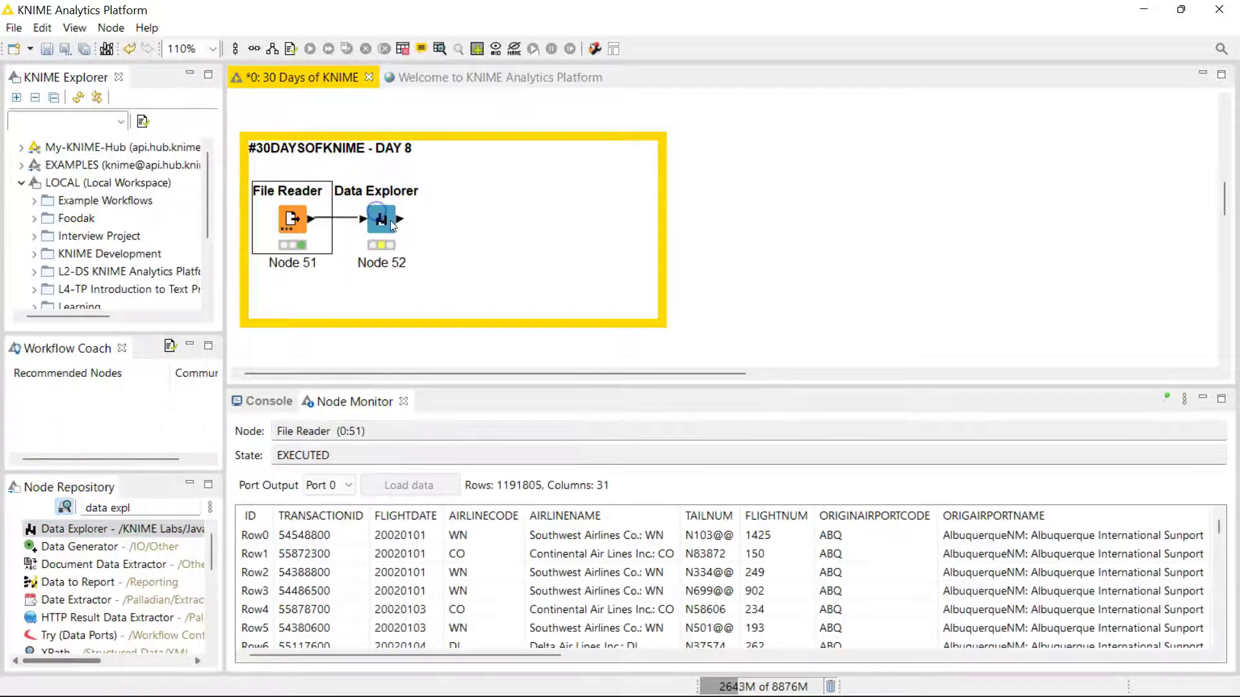
pyautogui.moveTo(387, 228); pyautogui.dragTo(398, 229)
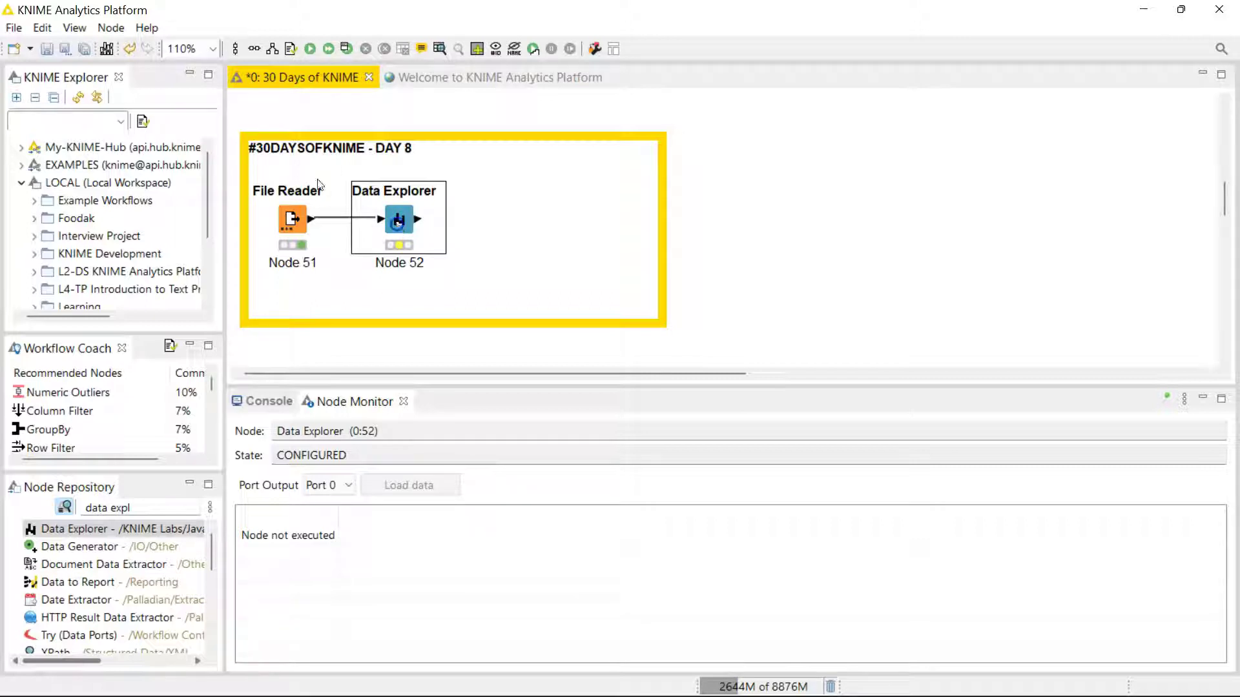
pyautogui.click(310, 48)
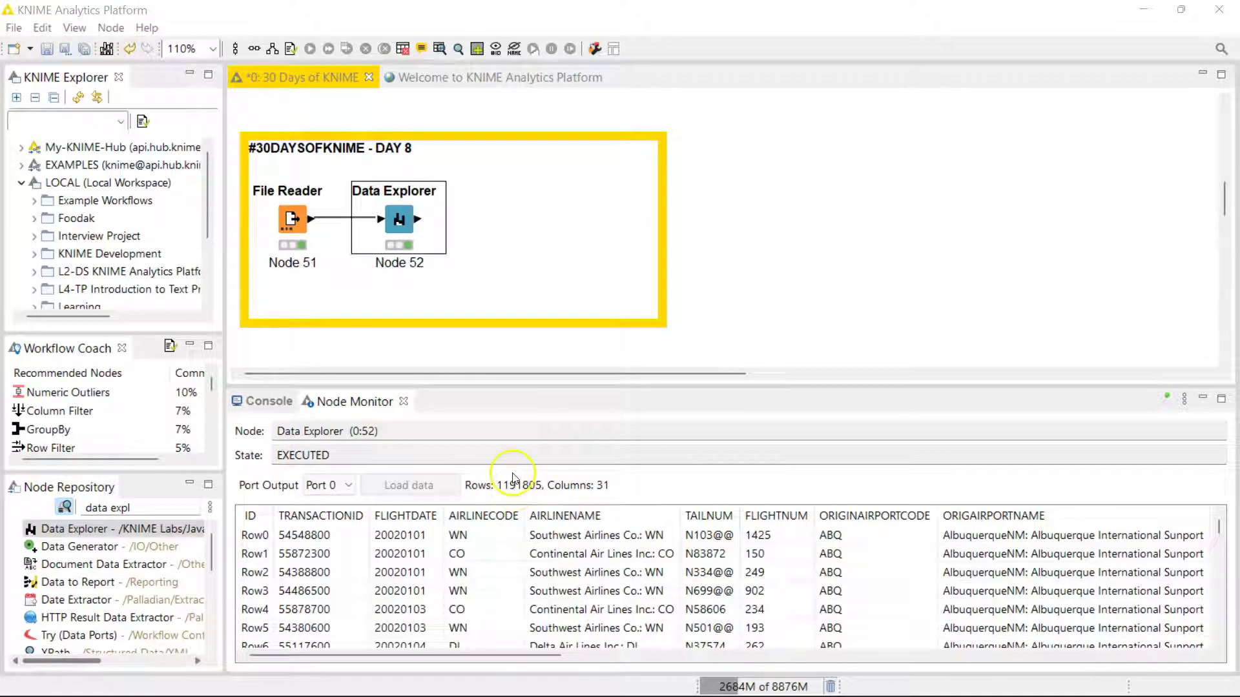
# Open the Data Explorer View maximized and scroll its numeric statistics for 12 flight columns
pyautogui.rightClick(412, 228)
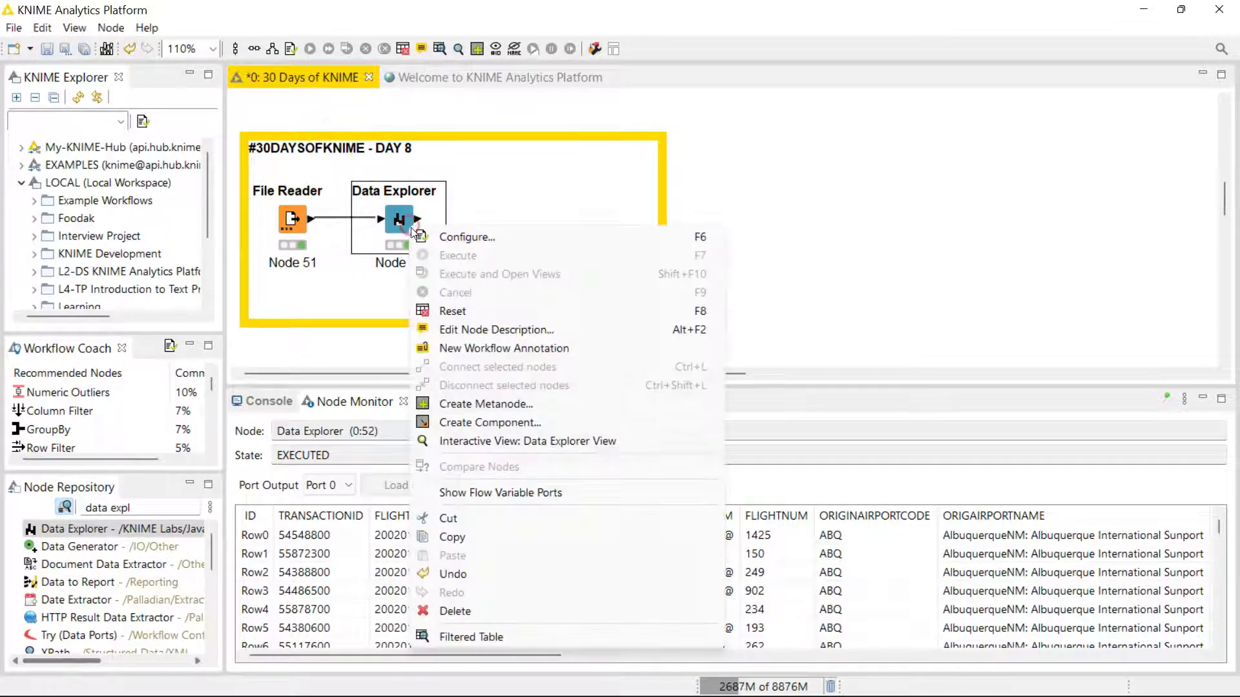
pyautogui.click(490, 444)
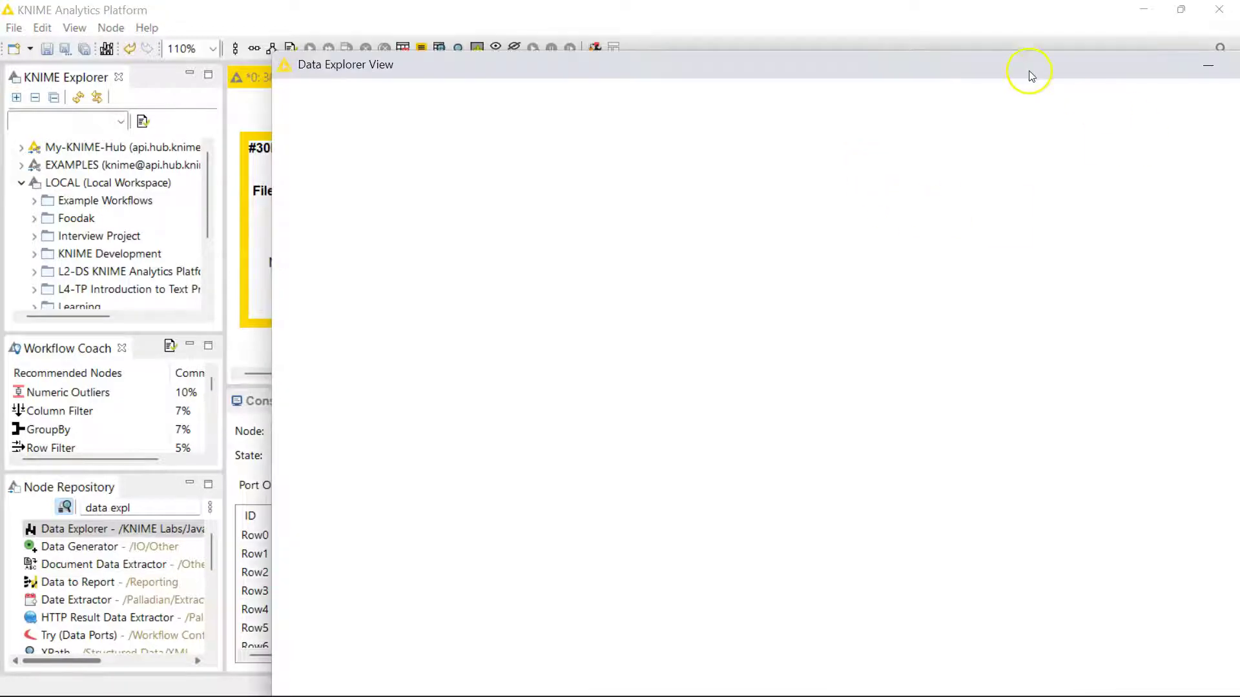
pyautogui.moveTo(1029, 72); pyautogui.dragTo(712, 115)
pyautogui.doubleClick(712, 115)
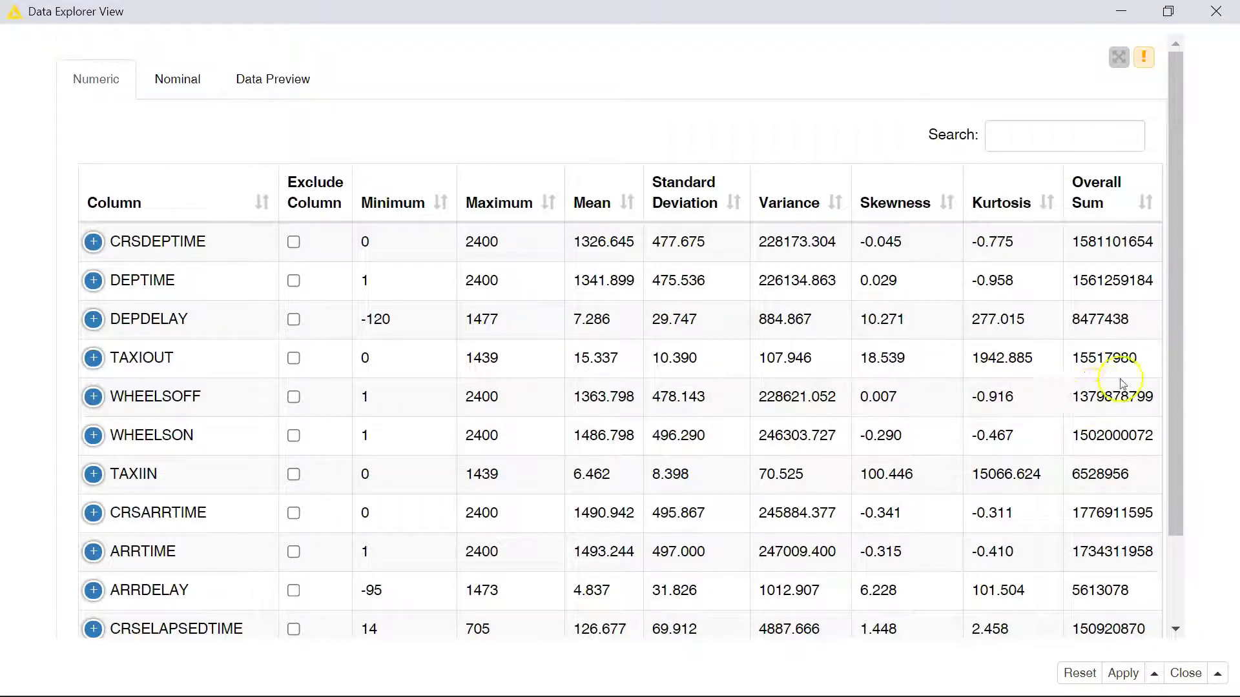
pyautogui.scroll(-3, 742, 395)
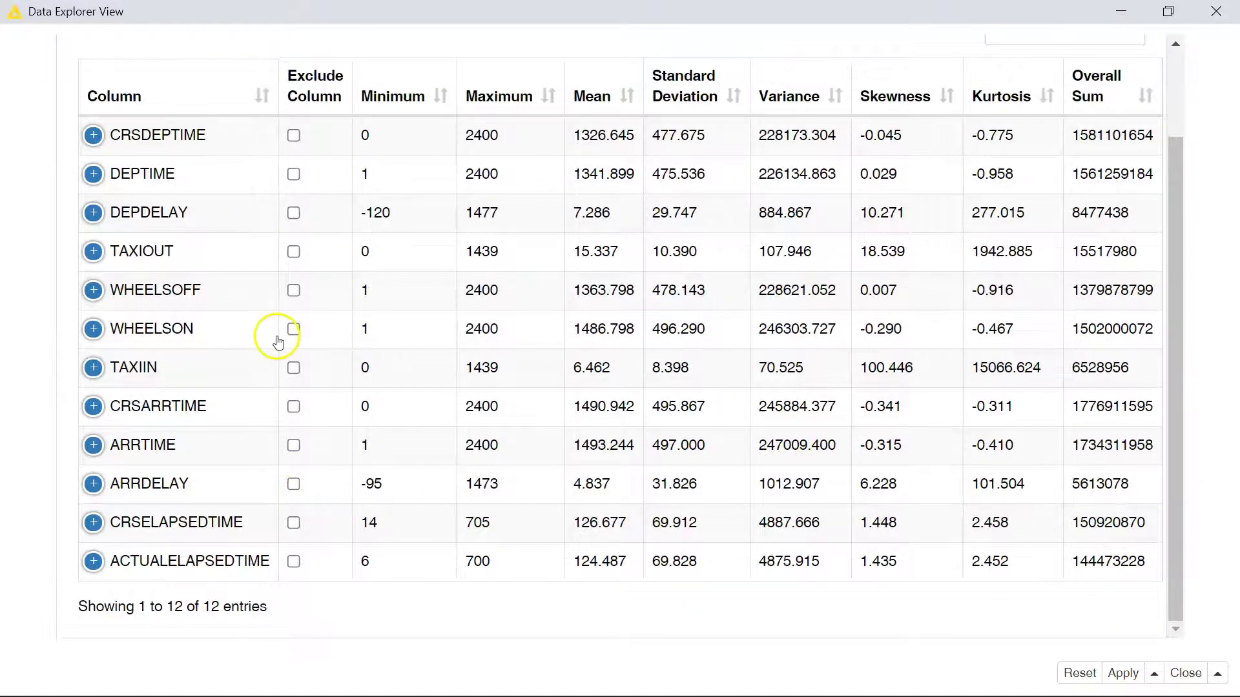
pyautogui.scroll(3, 278, 341)
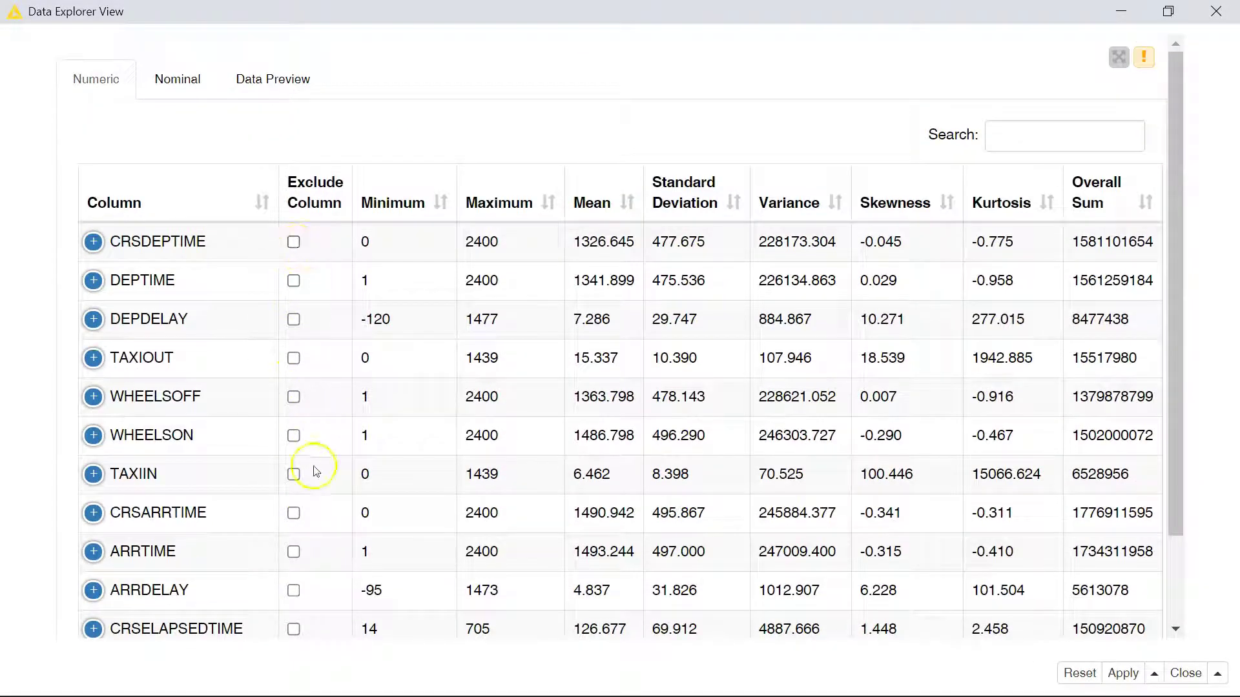
pyautogui.scroll(-3, 312, 516)
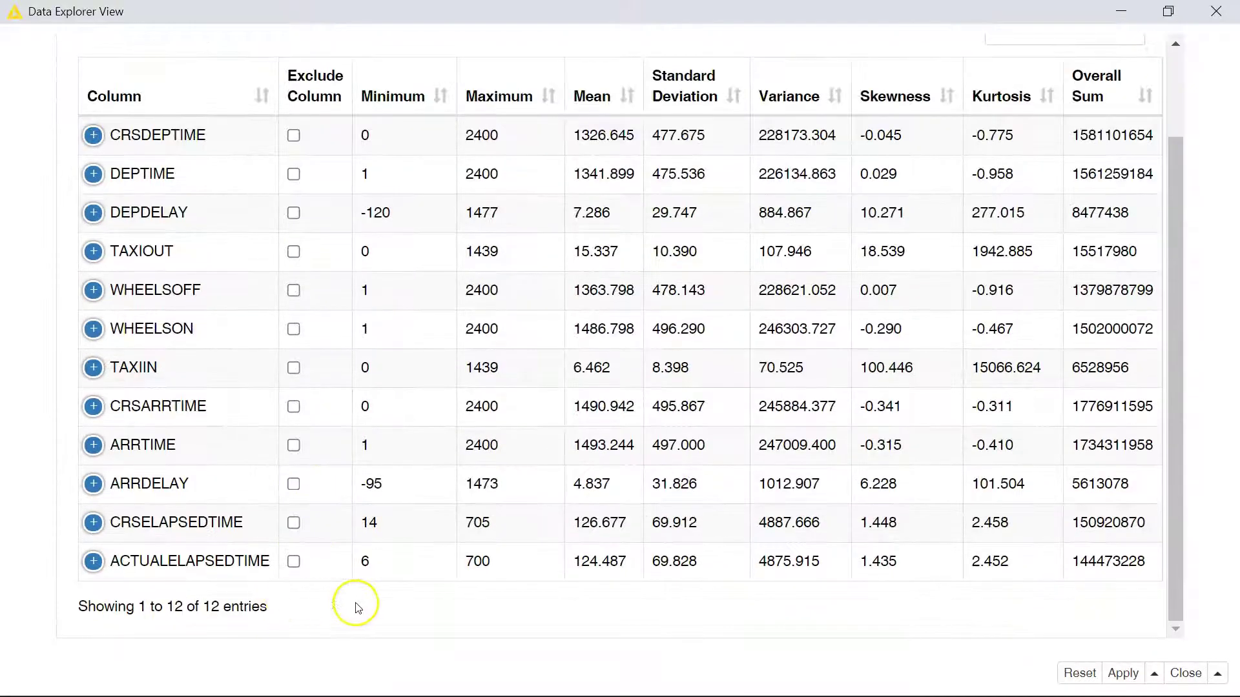
pyautogui.scroll(3, 313, 489)
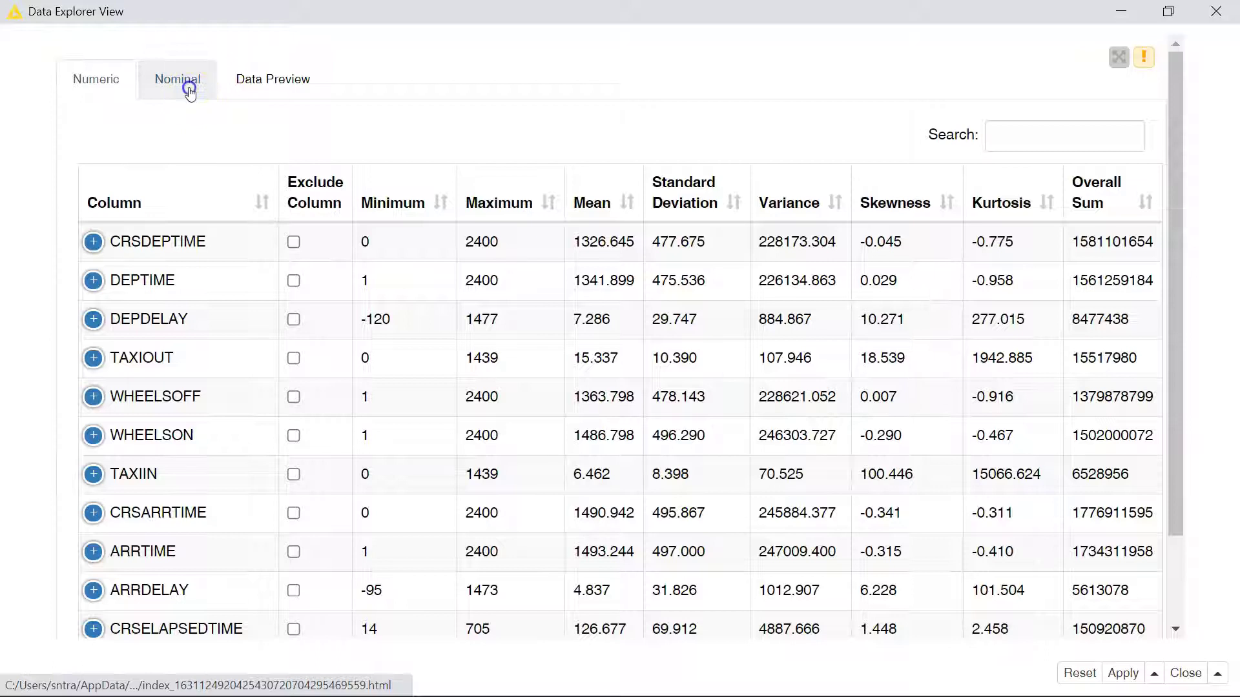
# Switch to the Nominal tab and scroll through missing counts, unique values and frequency charts
pyautogui.click(189, 91)
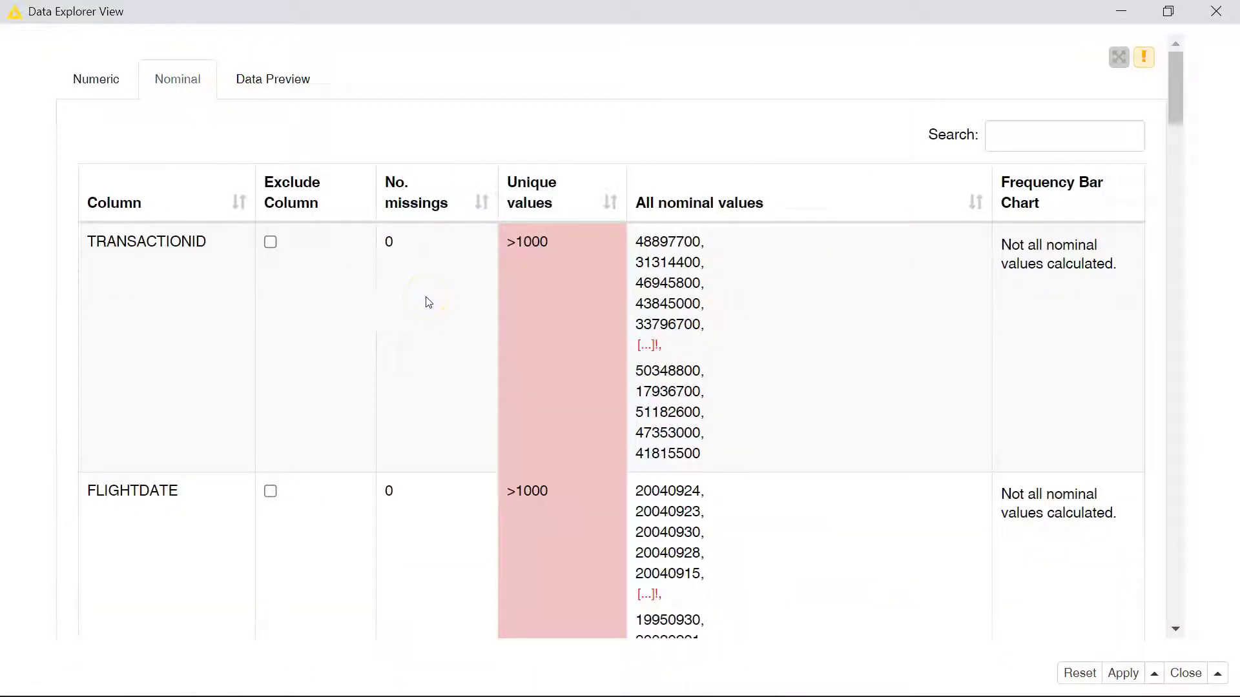
pyautogui.scroll(-10, 428, 303)
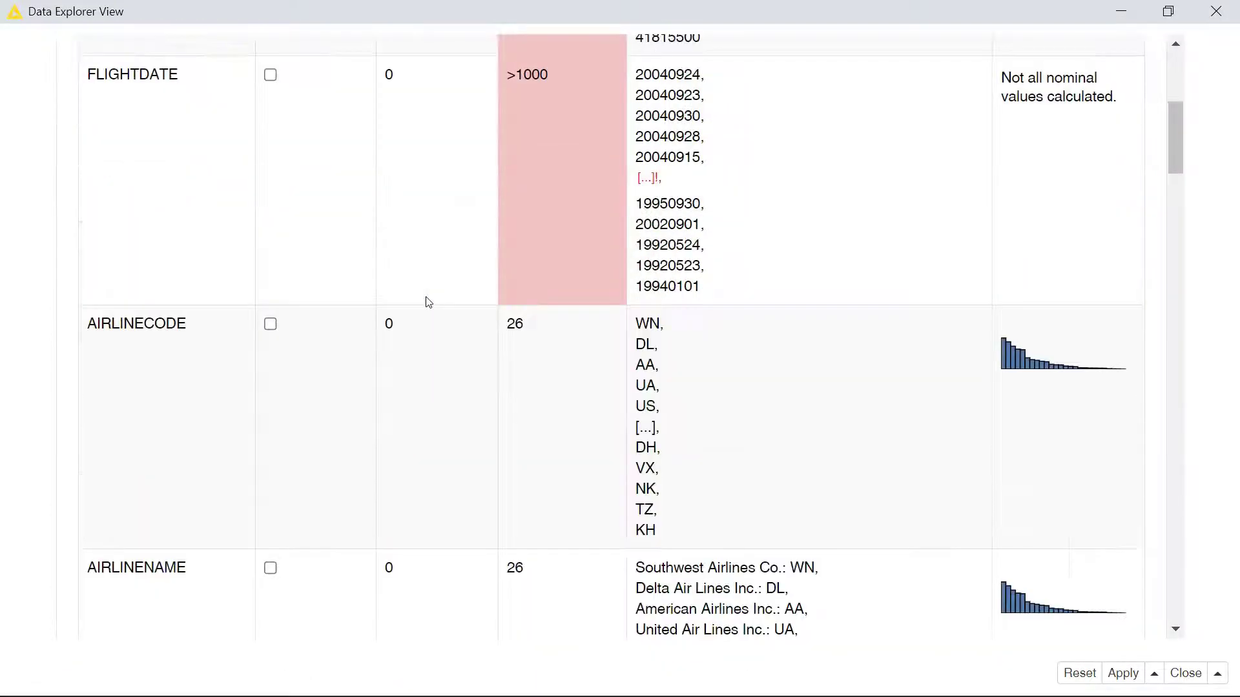
pyautogui.scroll(10, 393, 410)
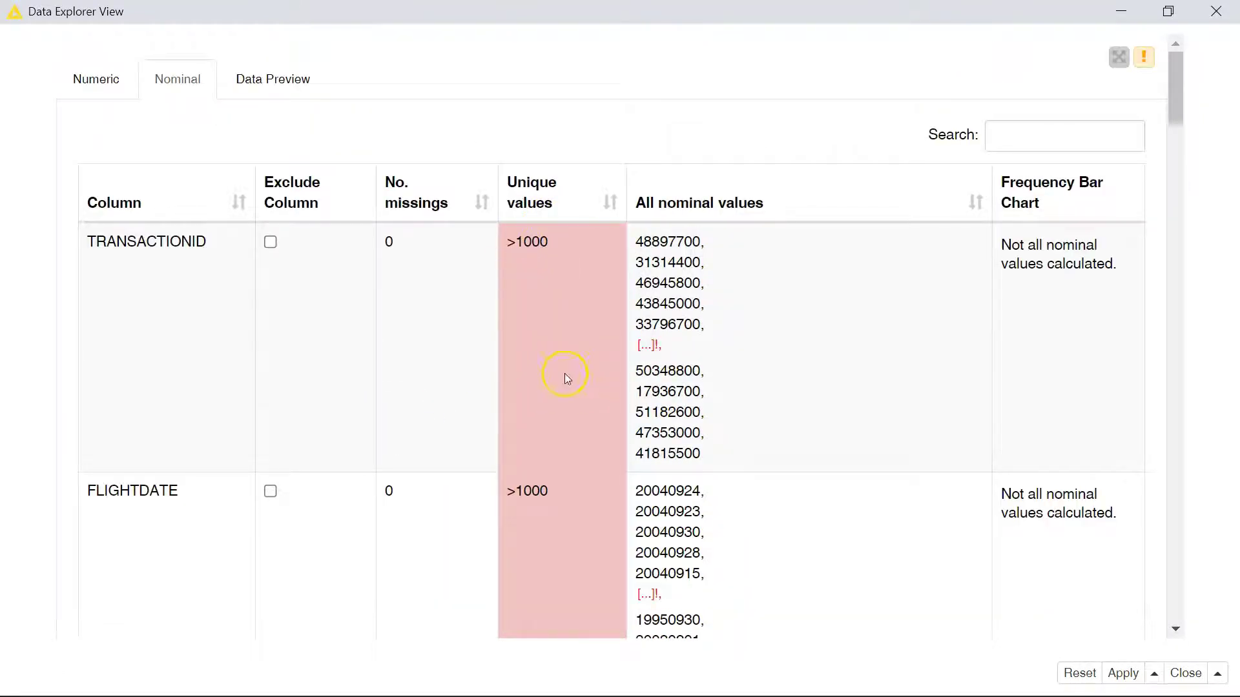
pyautogui.scroll(-3, 576, 387)
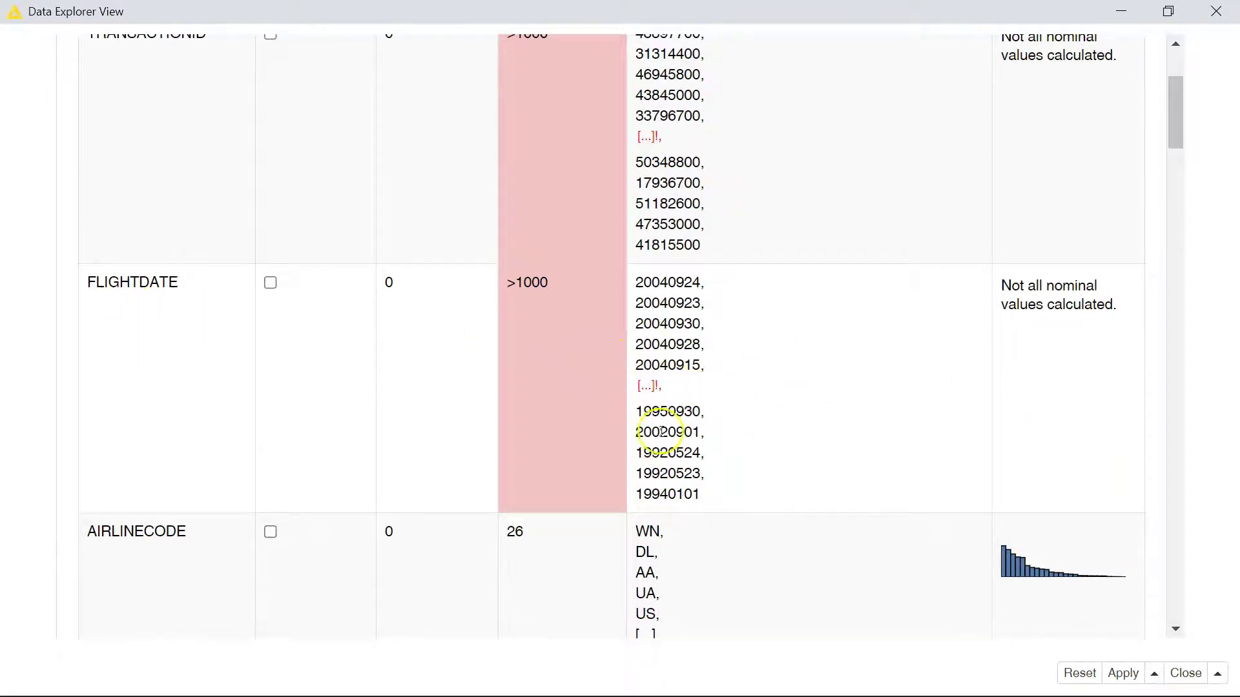
pyautogui.scroll(-5, 658, 413)
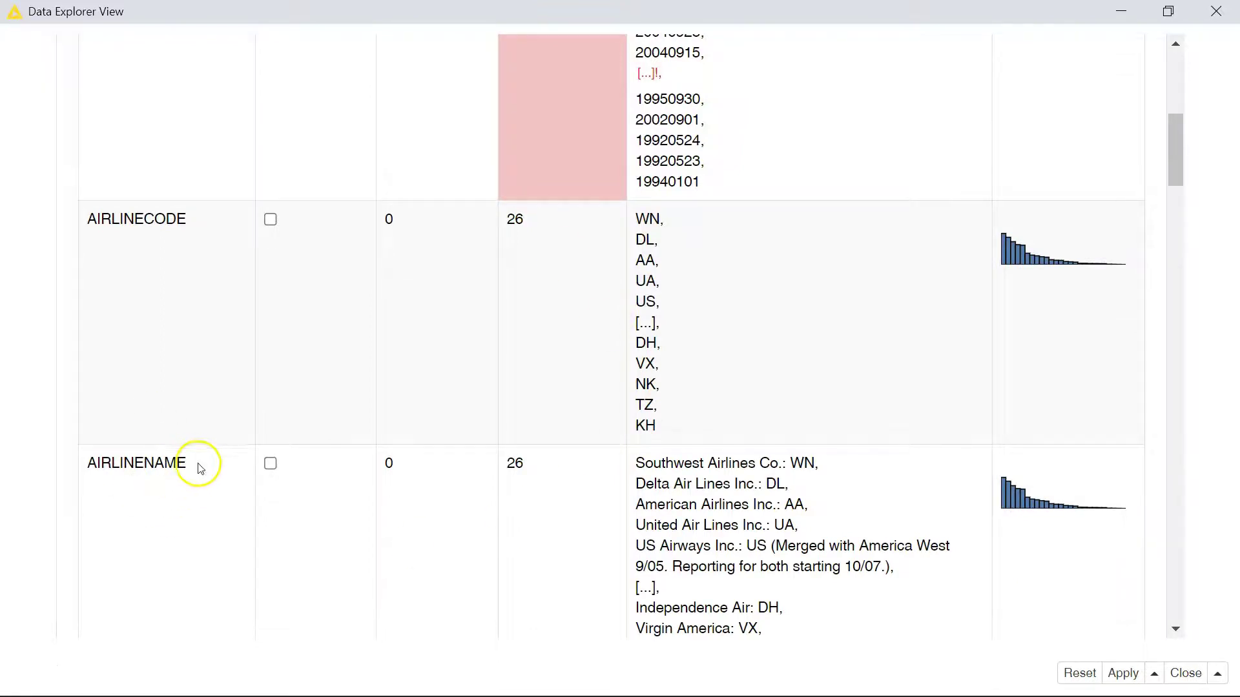
pyautogui.scroll(-2, 600, 504)
pyautogui.scroll(2, 614, 533)
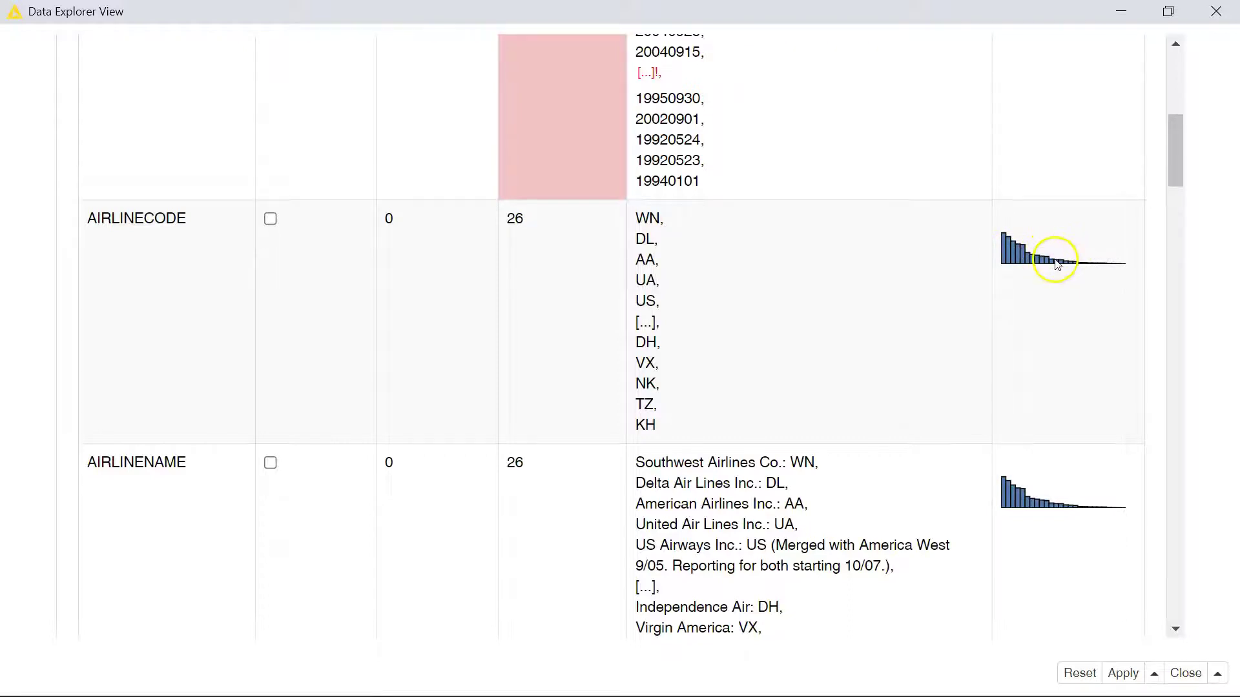
pyautogui.scroll(-5, 1029, 417)
pyautogui.scroll(-4, 1027, 425)
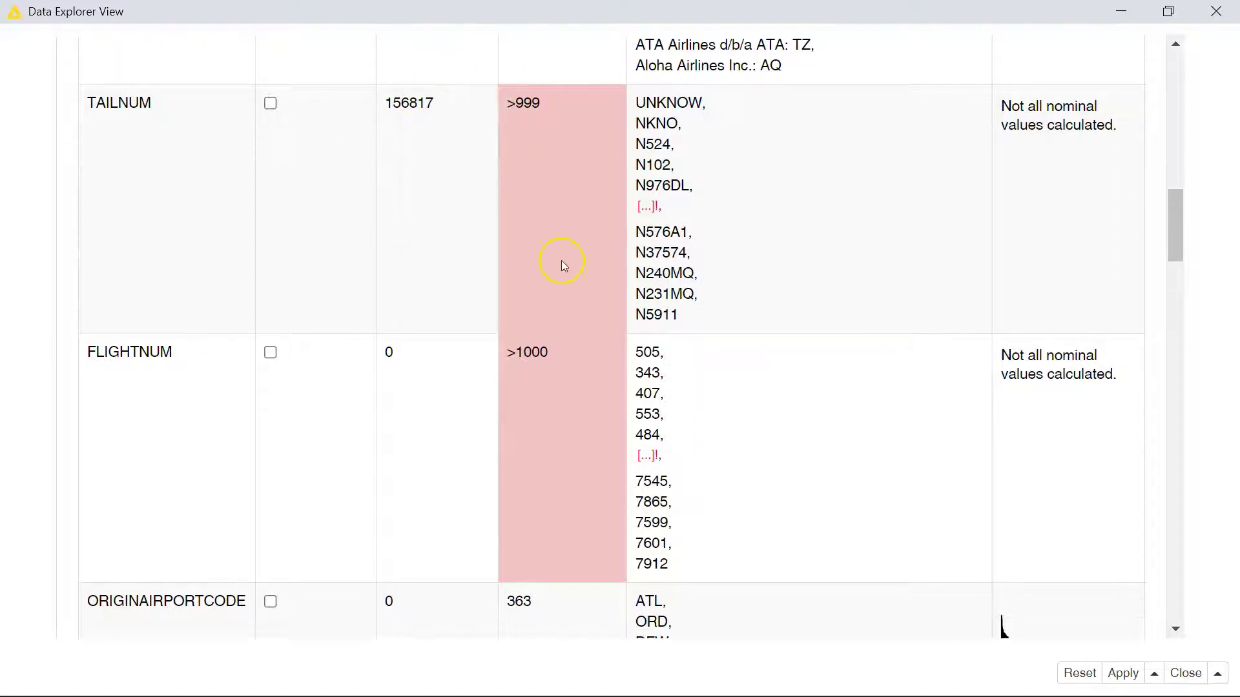
pyautogui.scroll(-8, 562, 266)
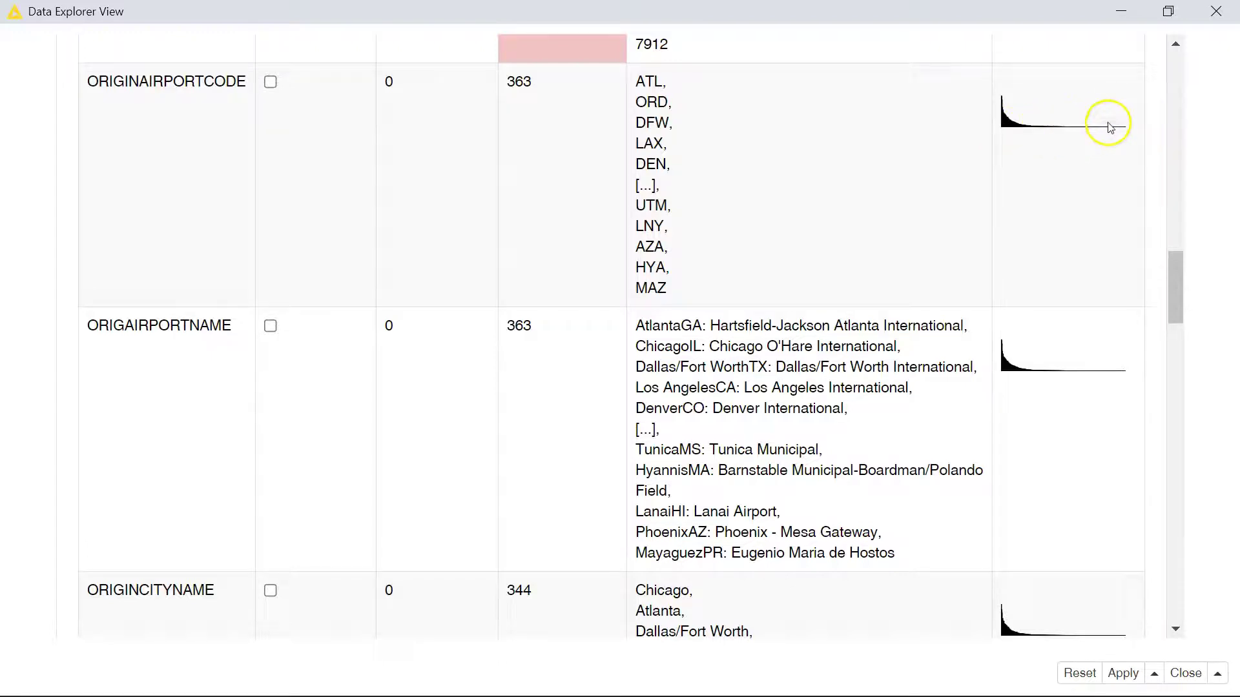
pyautogui.scroll(-5, 1109, 126)
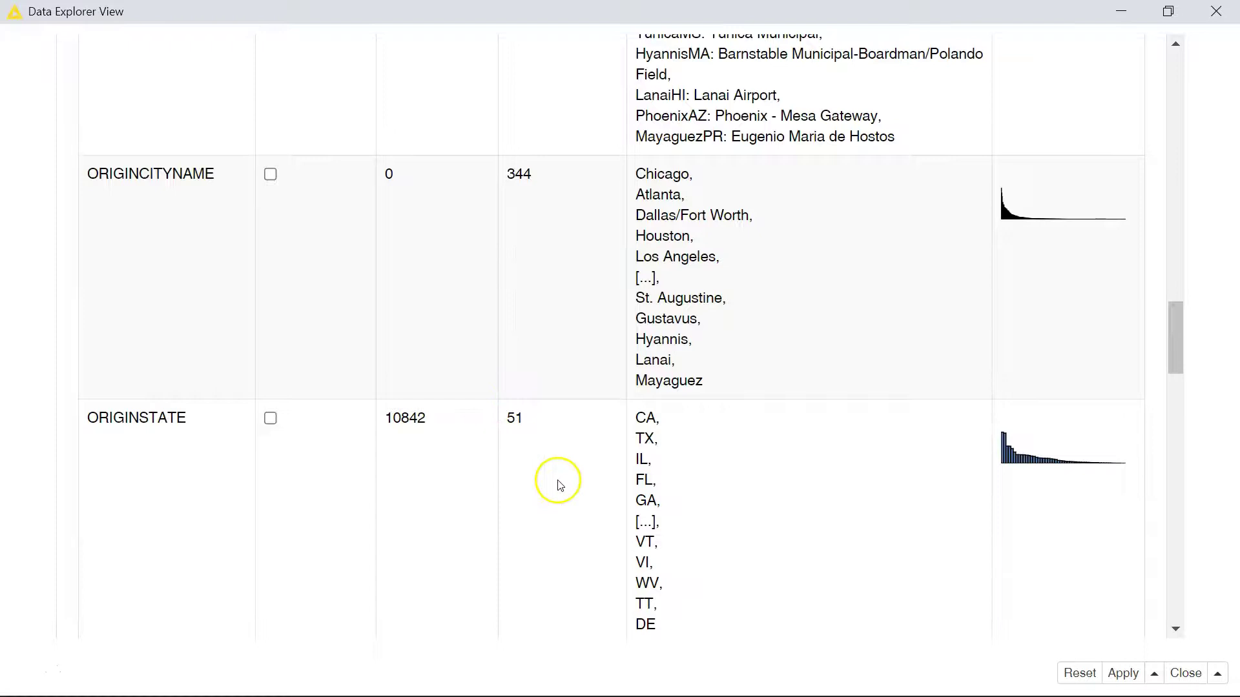
pyautogui.scroll(-1, 560, 485)
pyautogui.scroll(-5, 637, 362)
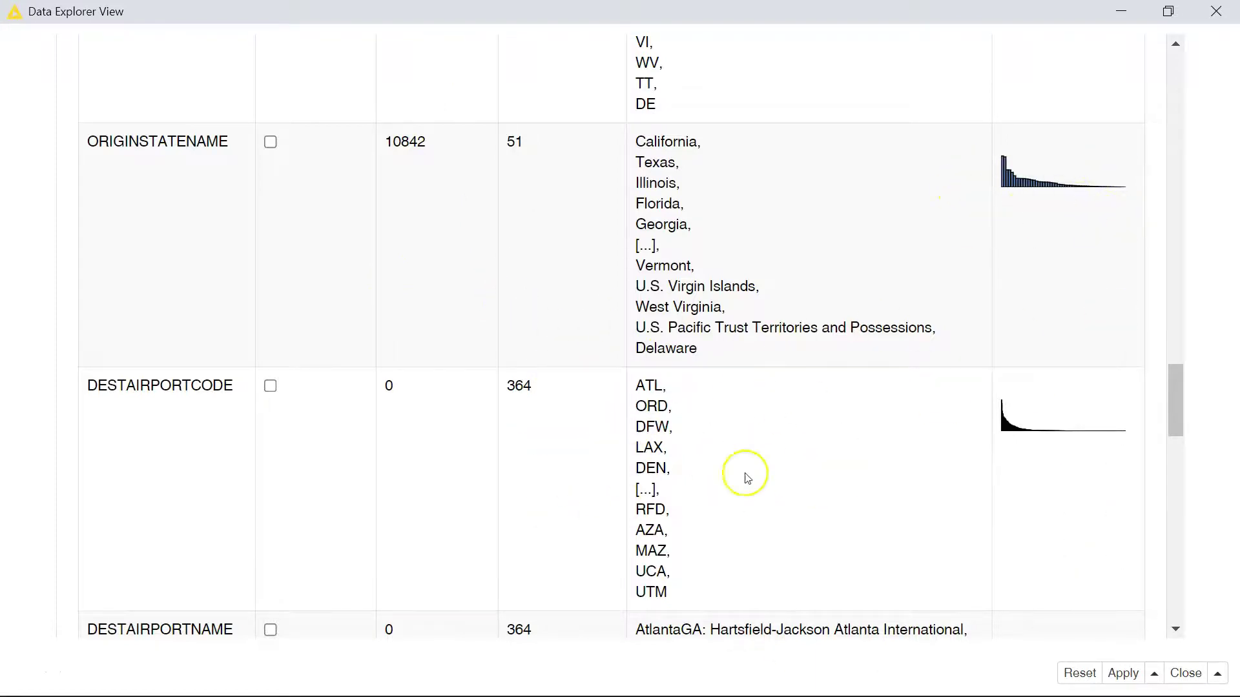
pyautogui.scroll(-20, 748, 478)
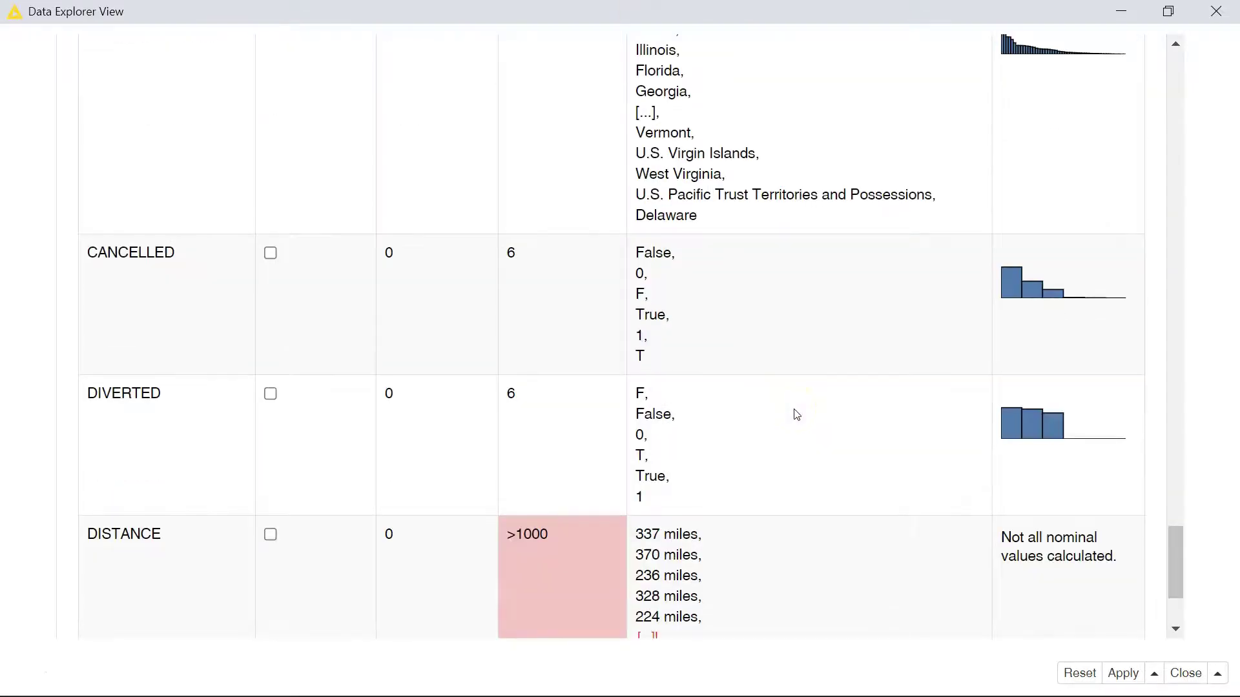
pyautogui.scroll(-3, 797, 414)
pyautogui.scroll(20, 800, 433)
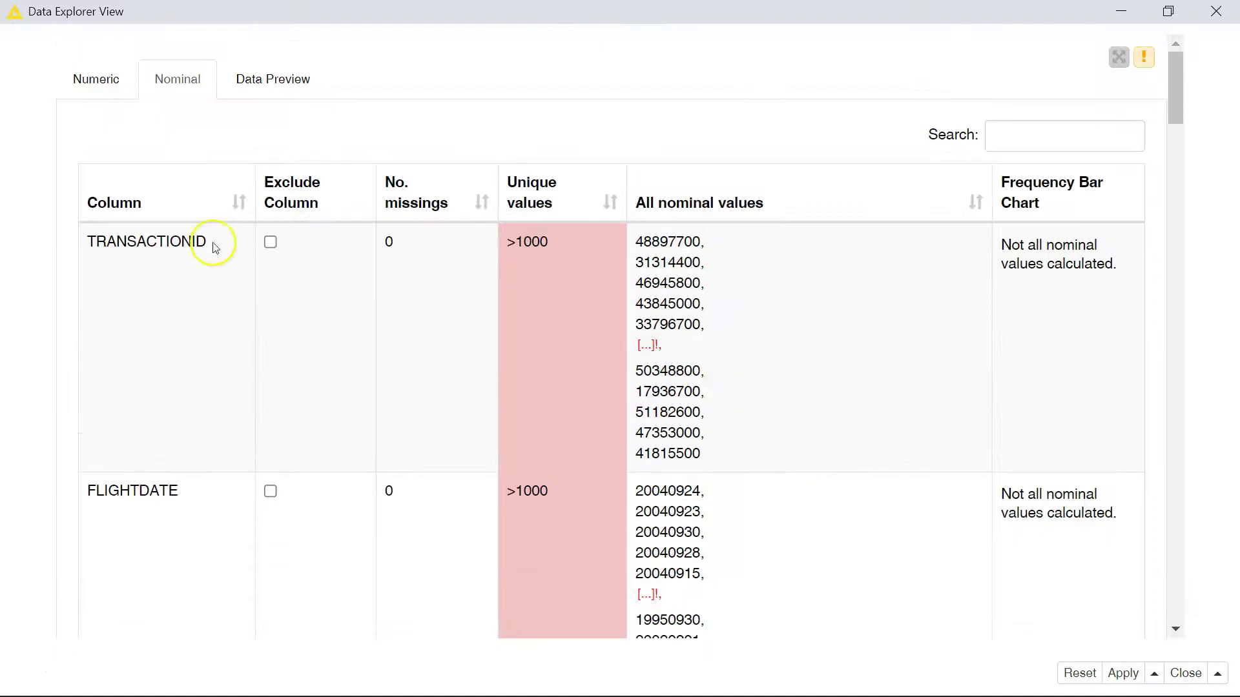
# Switch the Data Explorer View back to the Numeric statistics tab
pyautogui.click(98, 89)
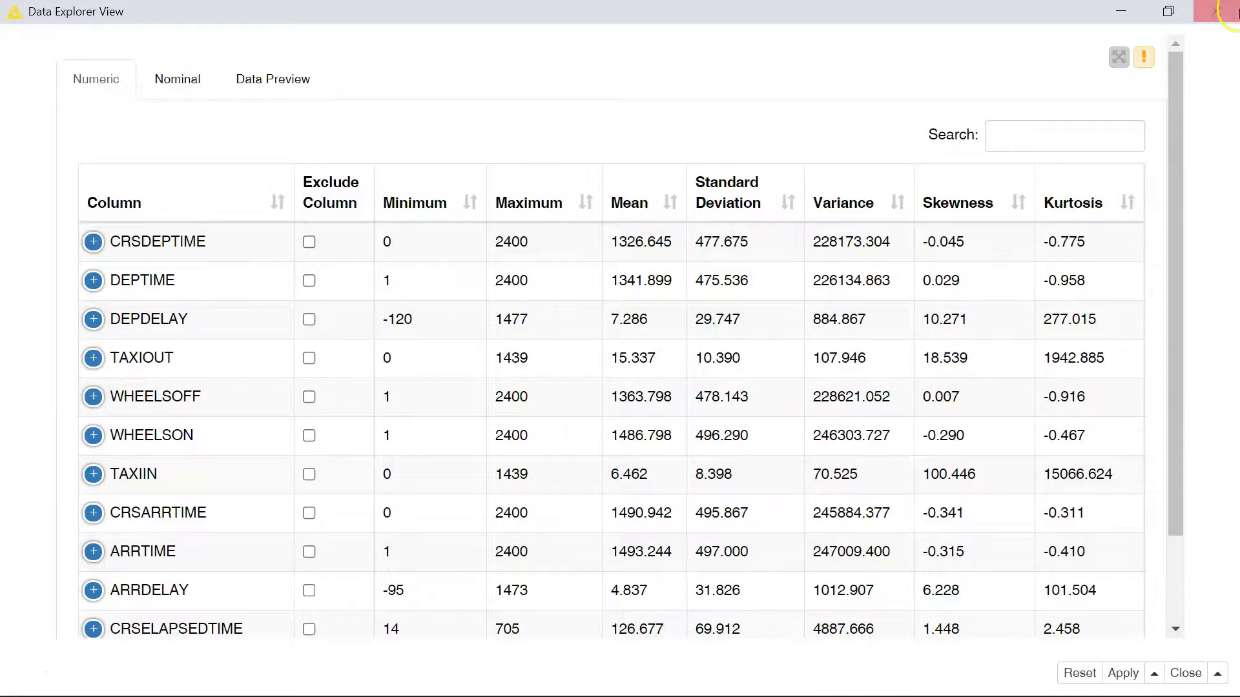
# Close the Data Explorer view window to return to the Day 8 workflow
pyautogui.click(1219, 11)
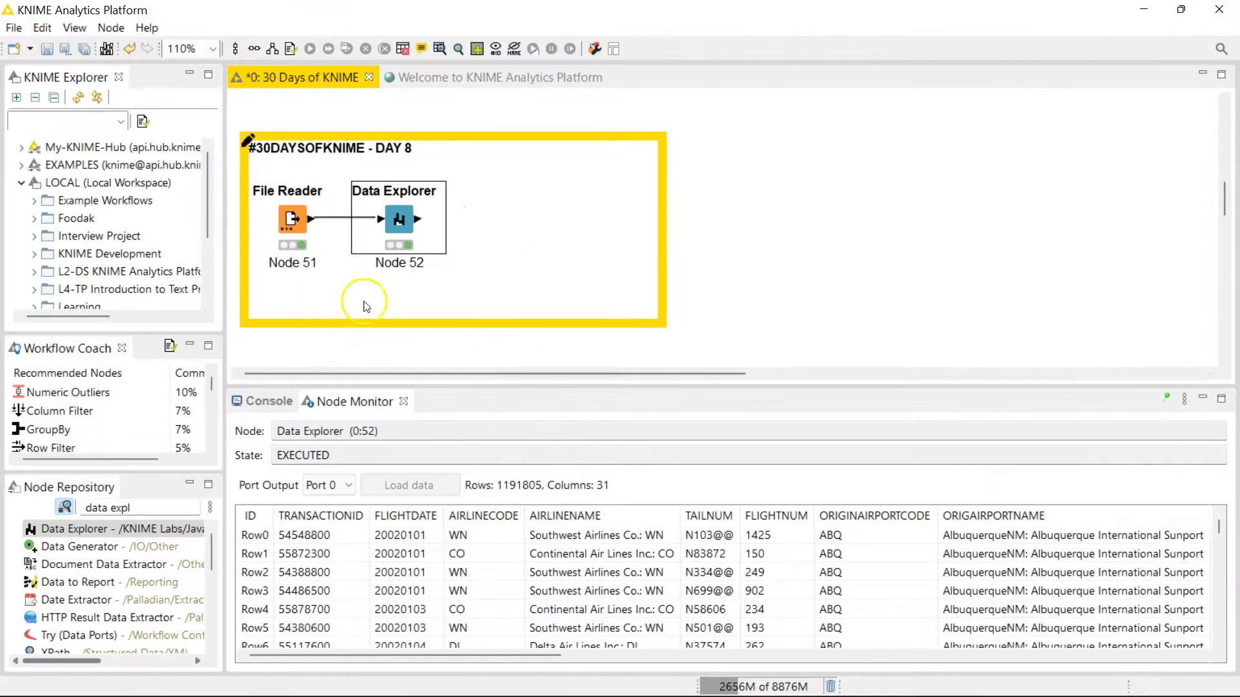